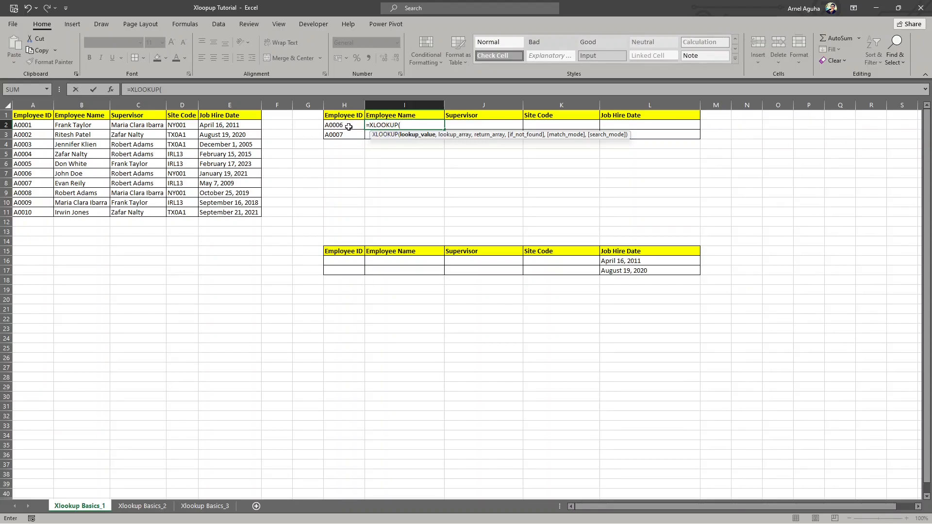
- Set cell H2 as the lookup value of the XLOOKUP formula in cell I2
left_click(346, 125)
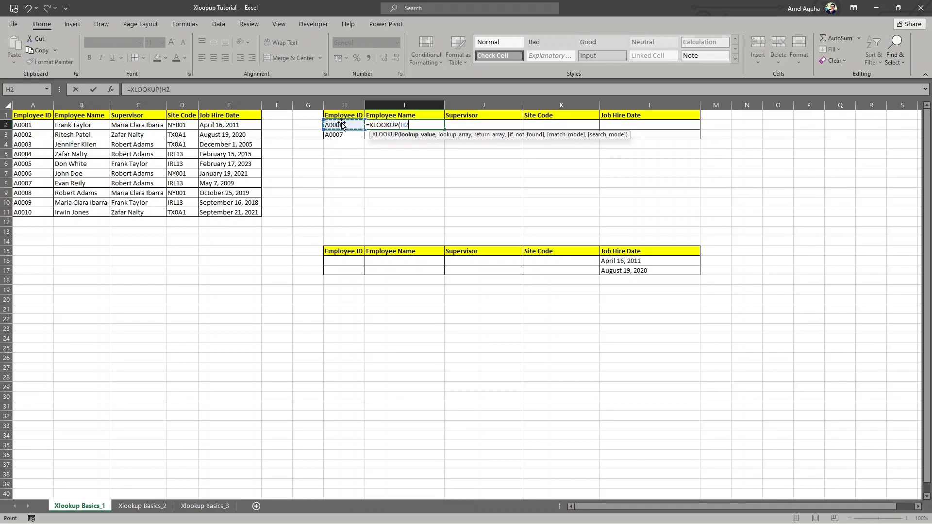
type(",")
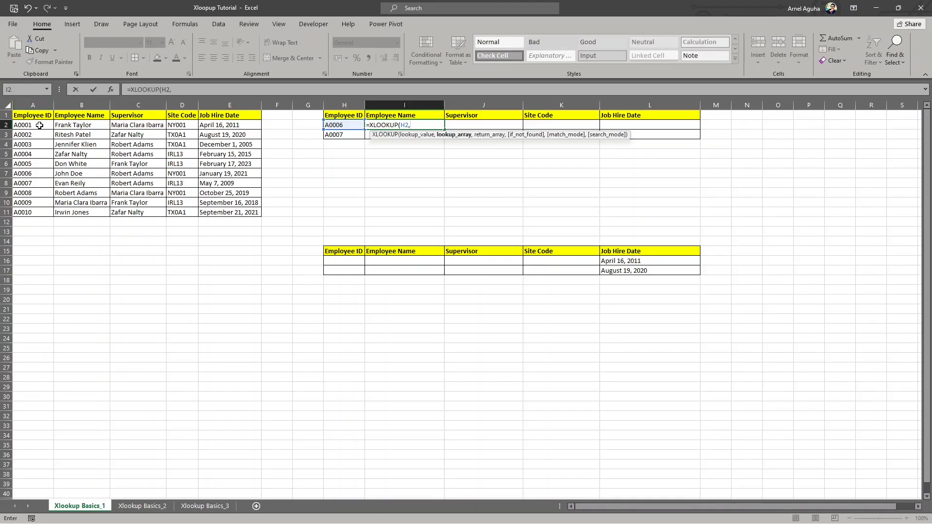
left_click_drag(39, 125, 48, 212)
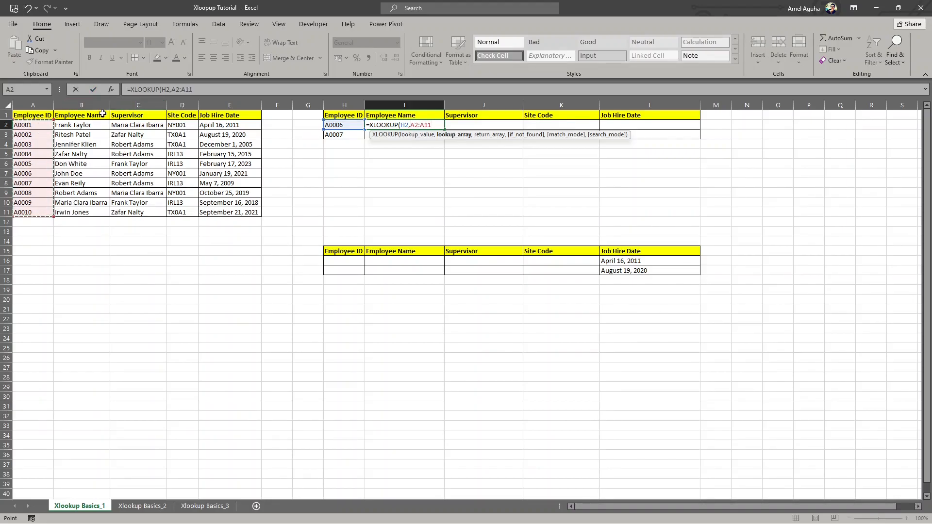
key("F4")
left_click_drag(224, 89, 172, 89)
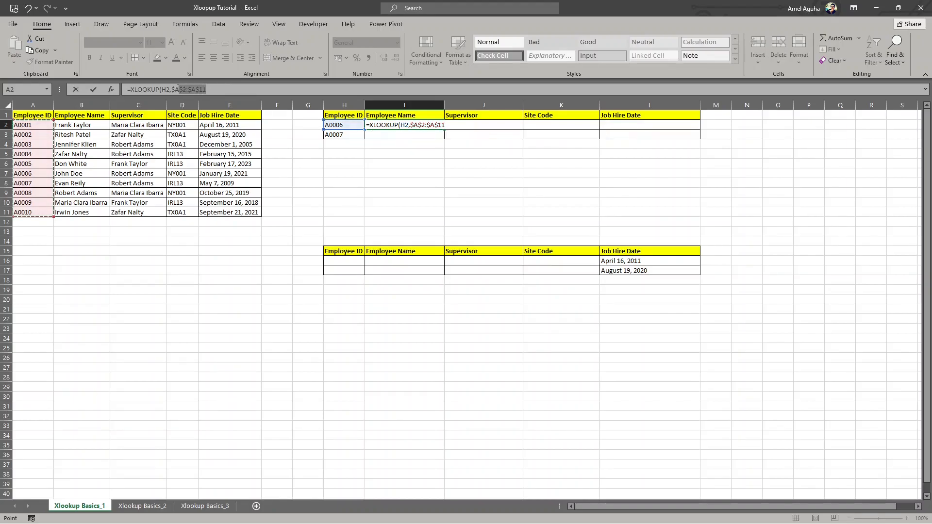
key("BackSpace")
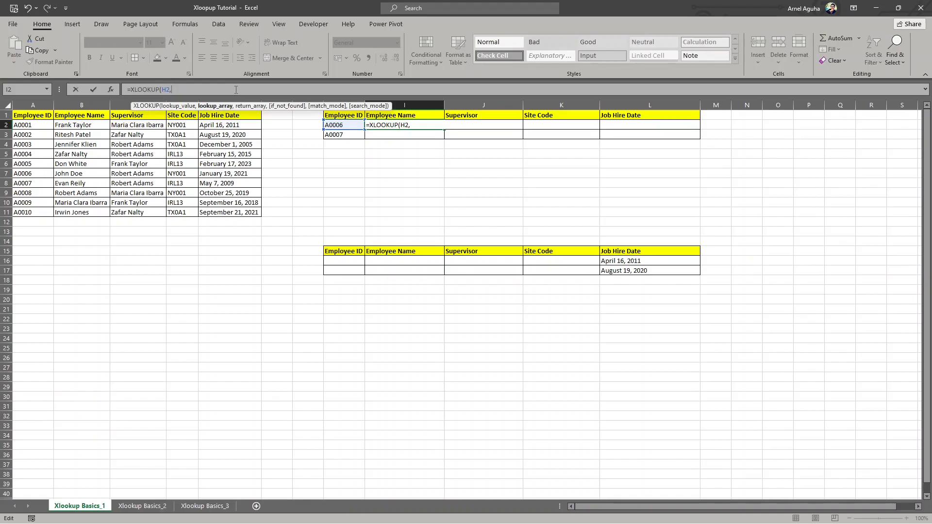
- Complete the XLOOKUP formula in I2 with whole column A as lookup array and whole column B as return array
left_click_drag(311, 107, 320, 51)
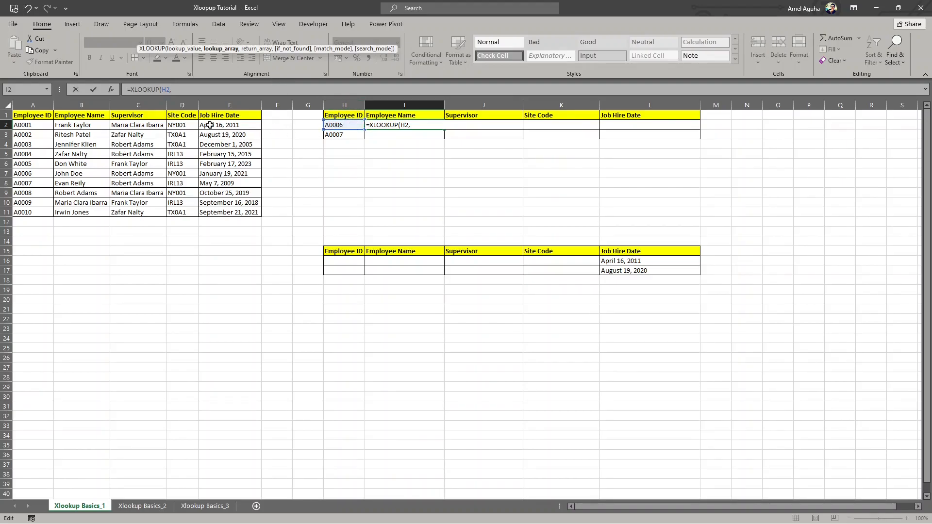
left_click(33, 104)
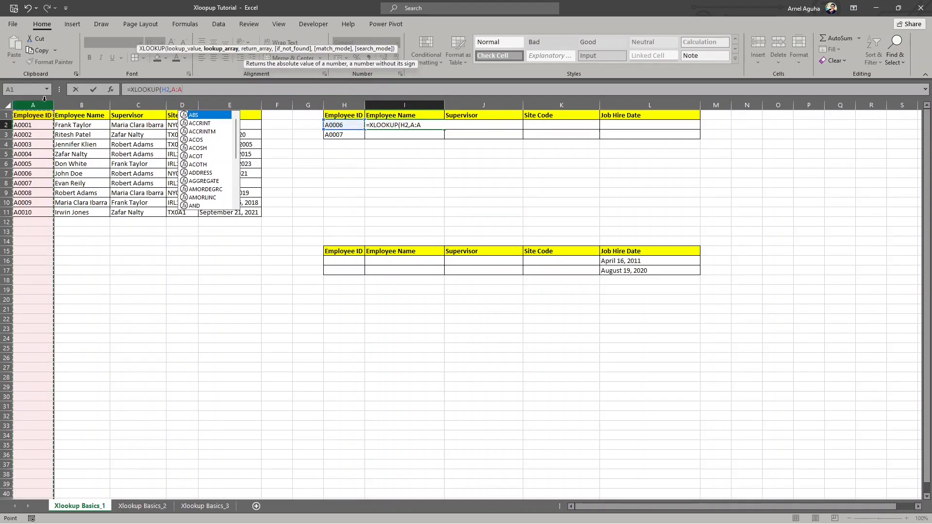
type(",")
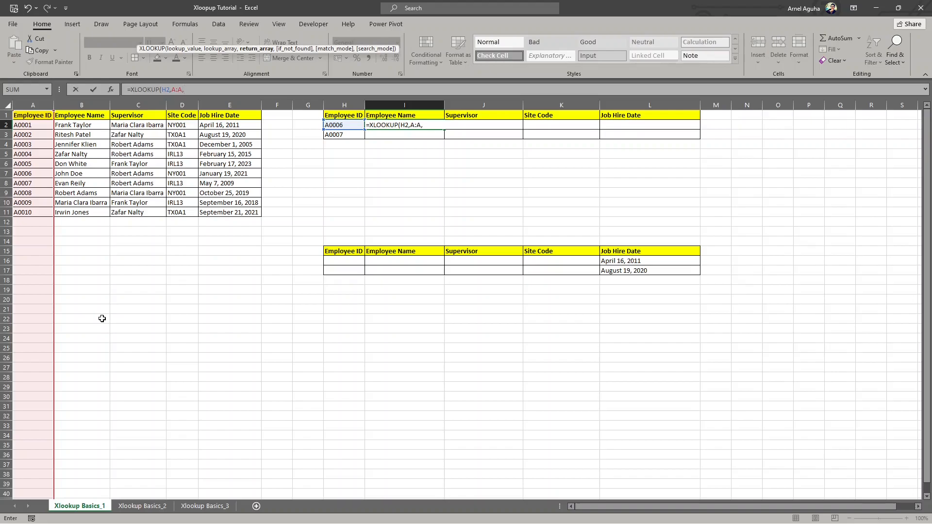
left_click(86, 103)
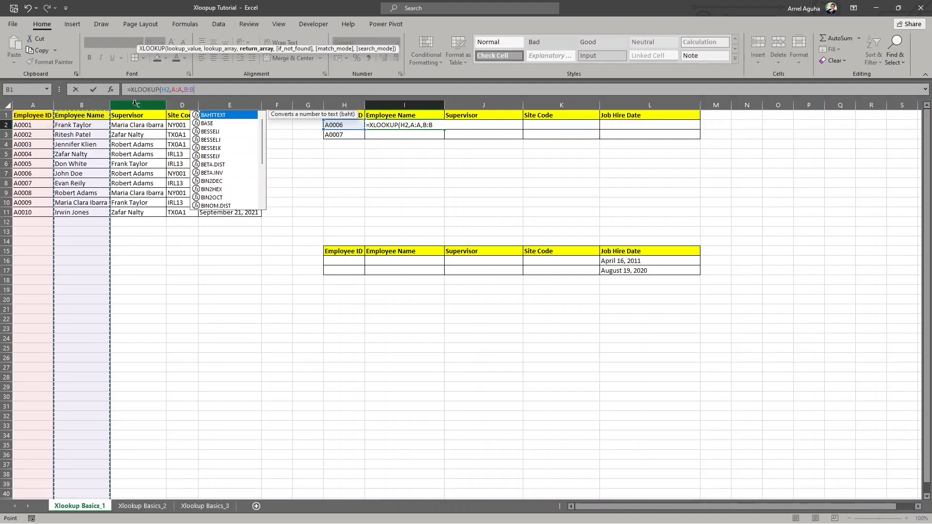
type(")")
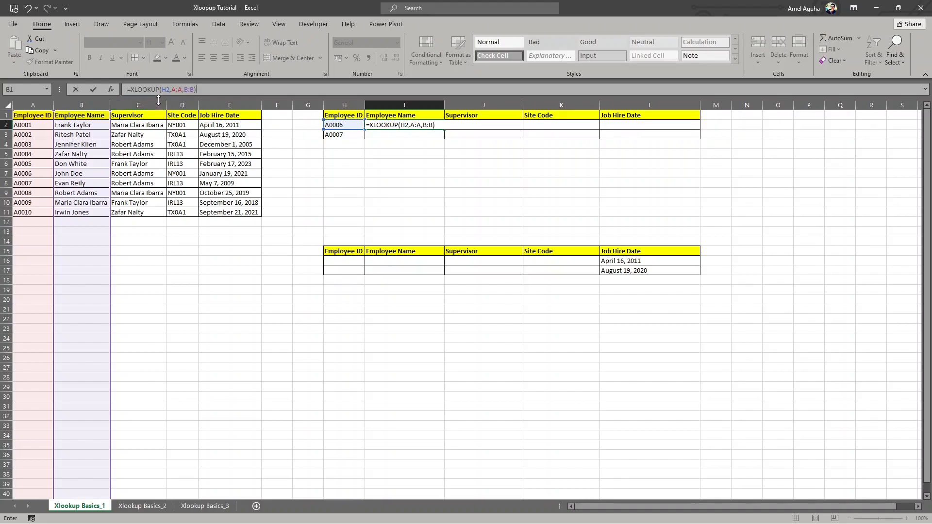
key("ctrl+Return")
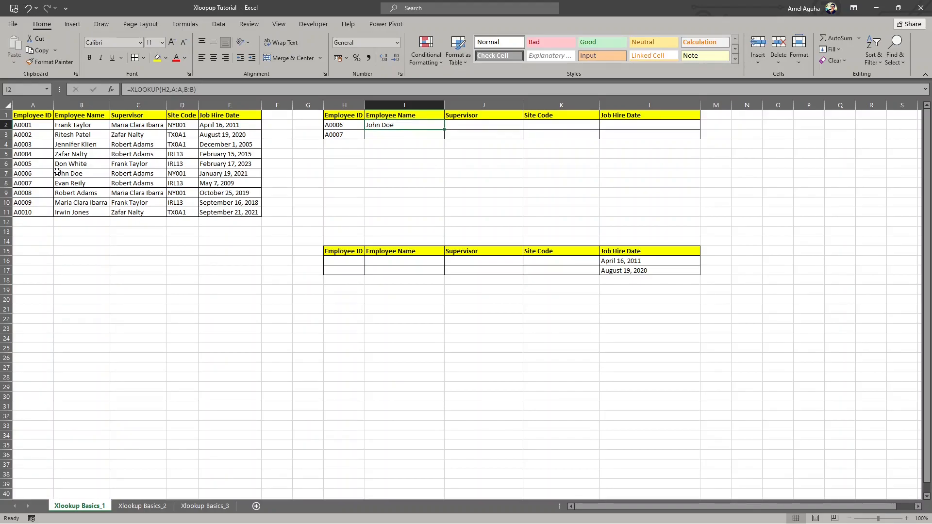
- Compare the source row with the lookup result, and enter a nonexistent employee ID in cell H4
left_click_drag(43, 174, 80, 173)
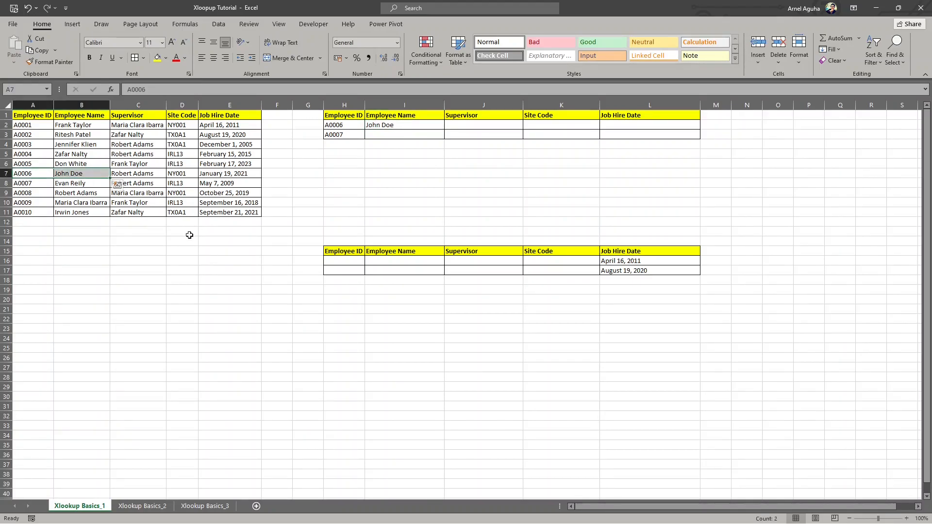
left_click(348, 125)
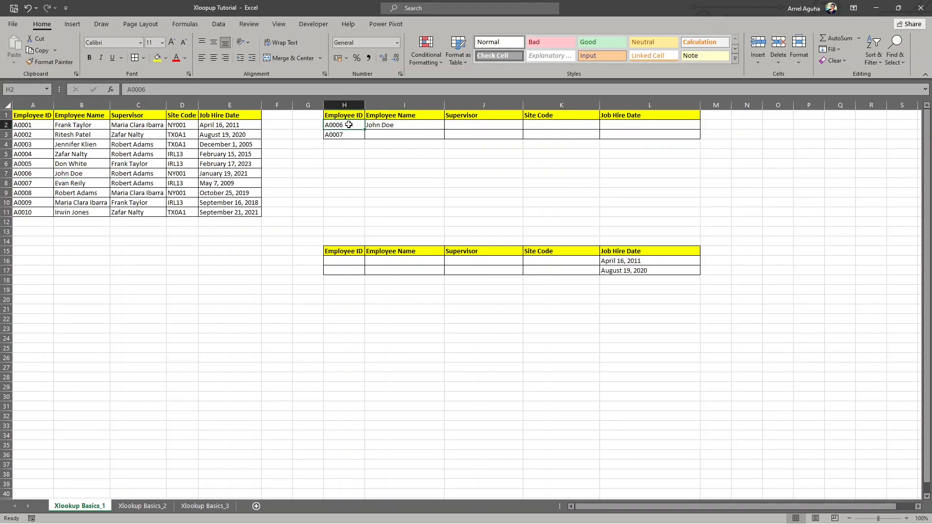
left_click(345, 142)
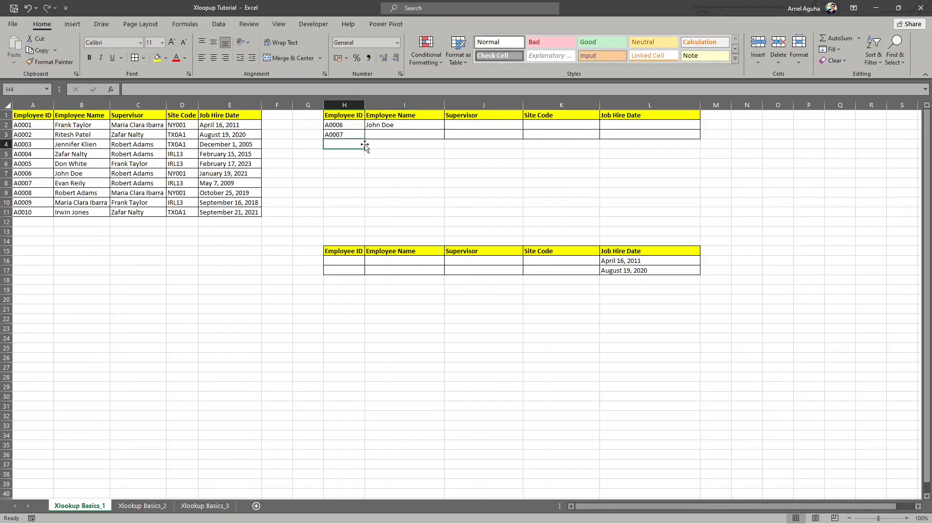
left_click(359, 127)
left_click(350, 143)
type("A")
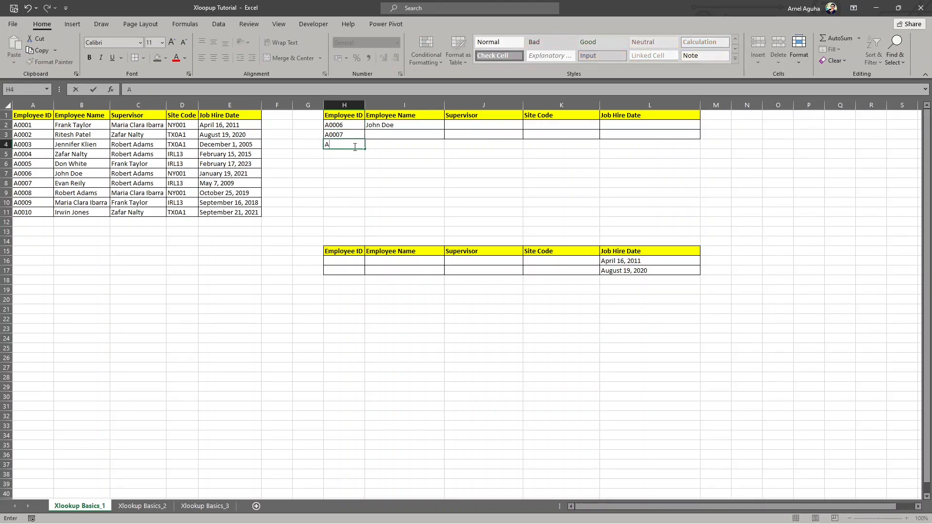
type("000")
type("89")
key("Return")
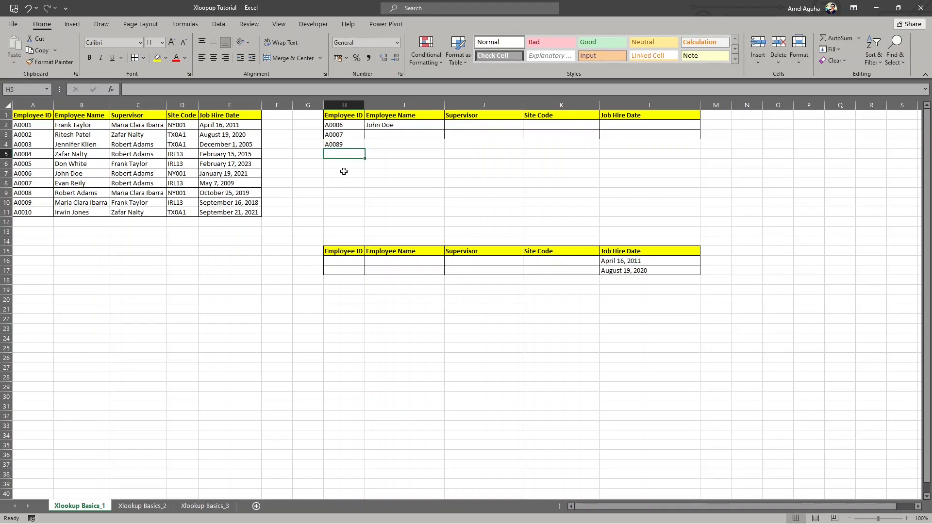
- Copy the XLOOKUP formula from I2 down through I4
left_click(426, 125)
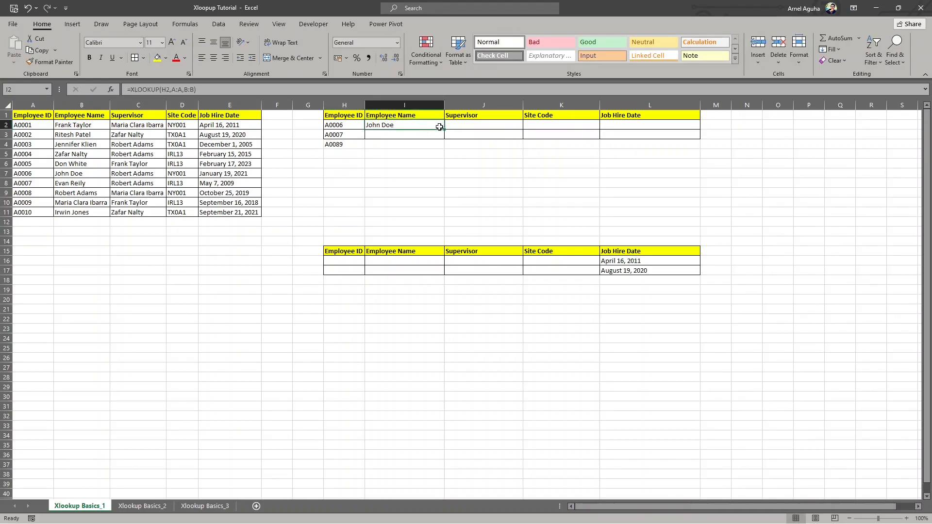
left_click_drag(444, 128, 442, 138)
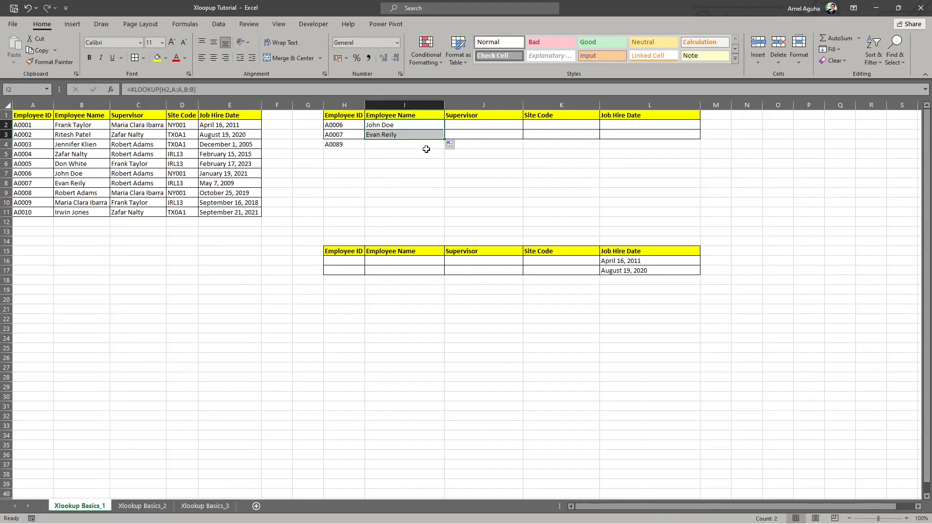
left_click(391, 136)
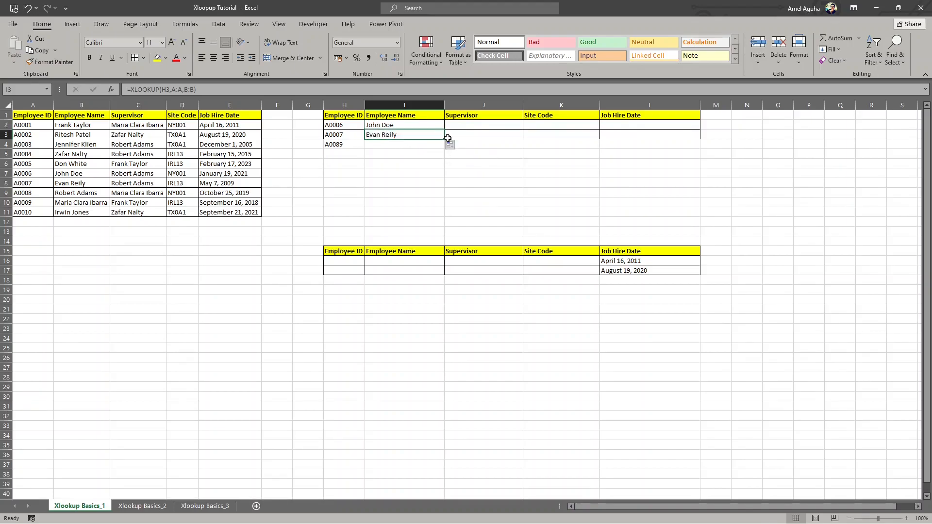
left_click_drag(446, 140, 445, 148)
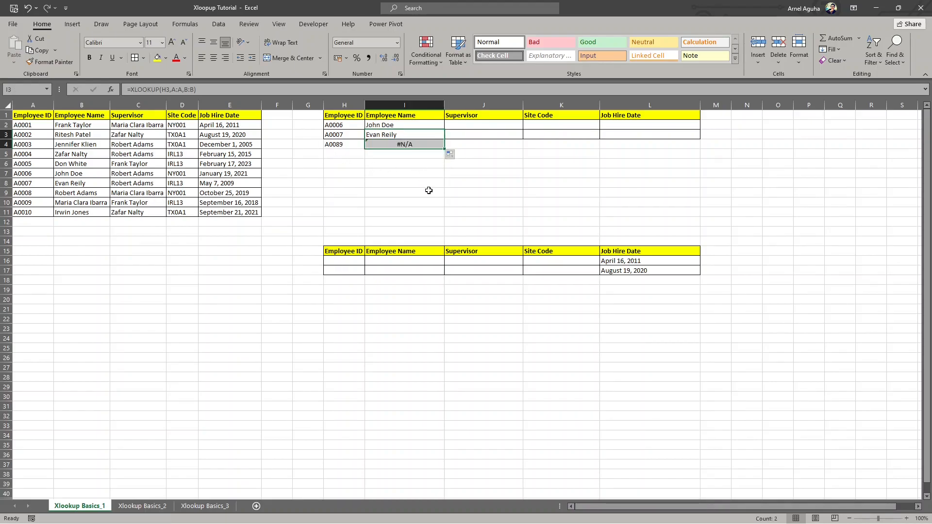
left_click(334, 145)
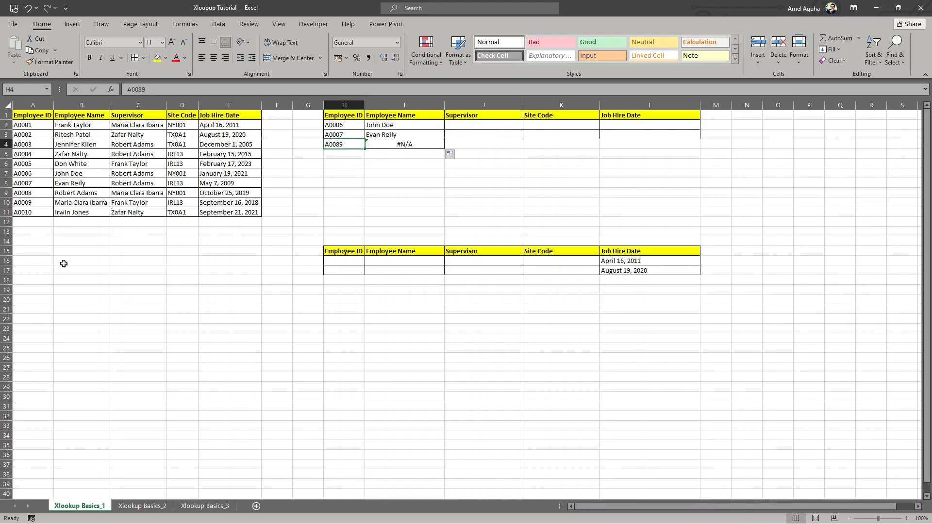
- Wrap the XLOOKUP formula in I2 in IFERROR with "Not Found" as the error value
left_click(385, 123)
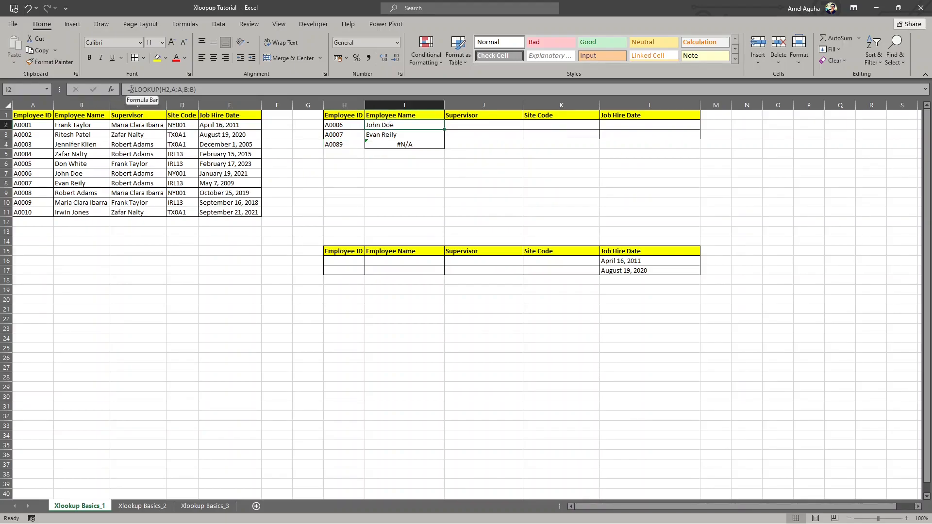
left_click(206, 86)
type("IFERROR(")
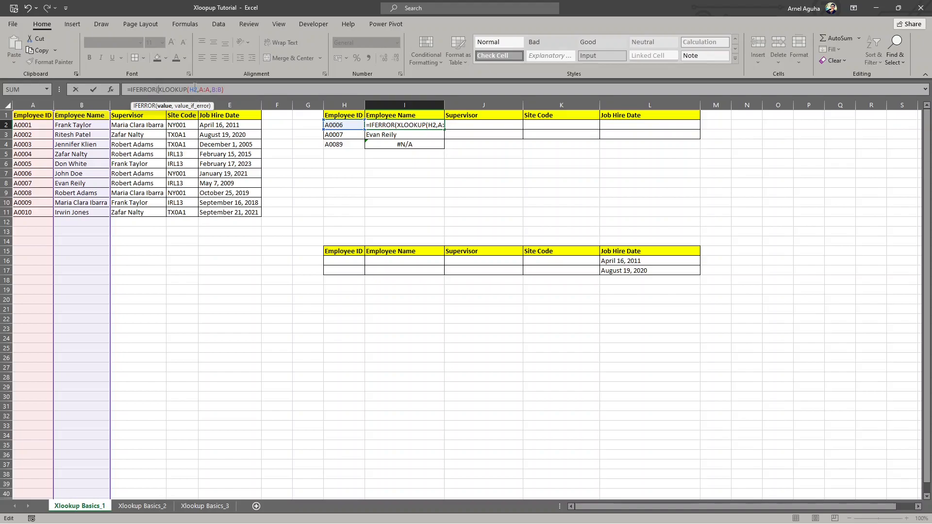
left_click(232, 89)
type(",")
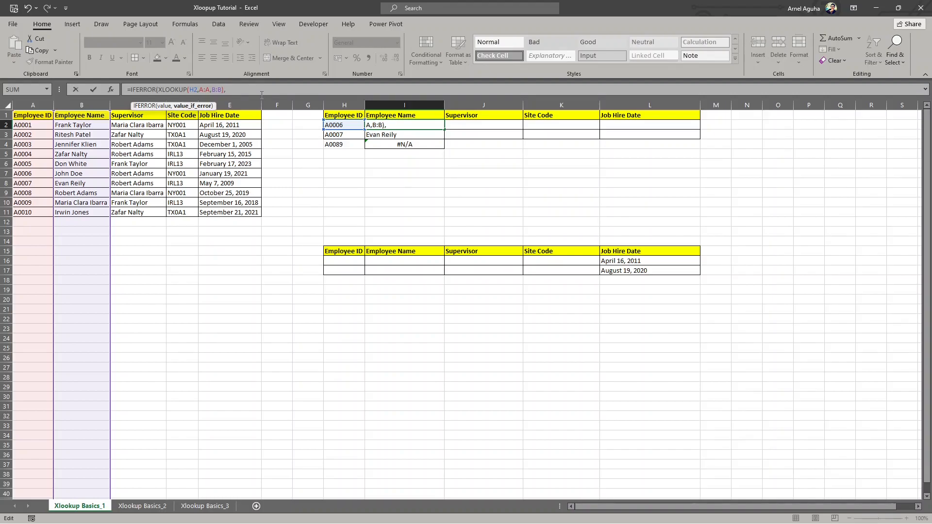
type("\"Not Found\")")
key("Return")
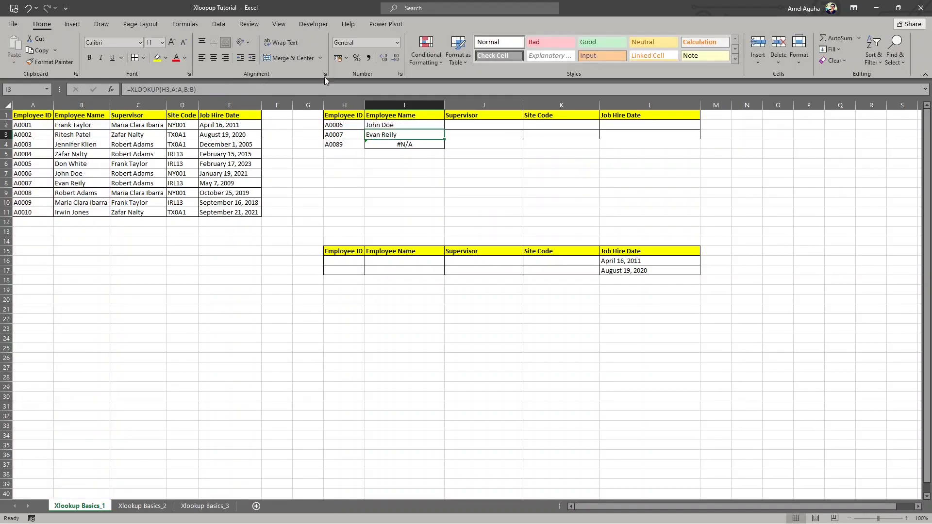
- Fill the IFERROR formula from I2 down through I4 and check the row with the nonexistent ID
left_click(448, 125)
left_click(430, 125)
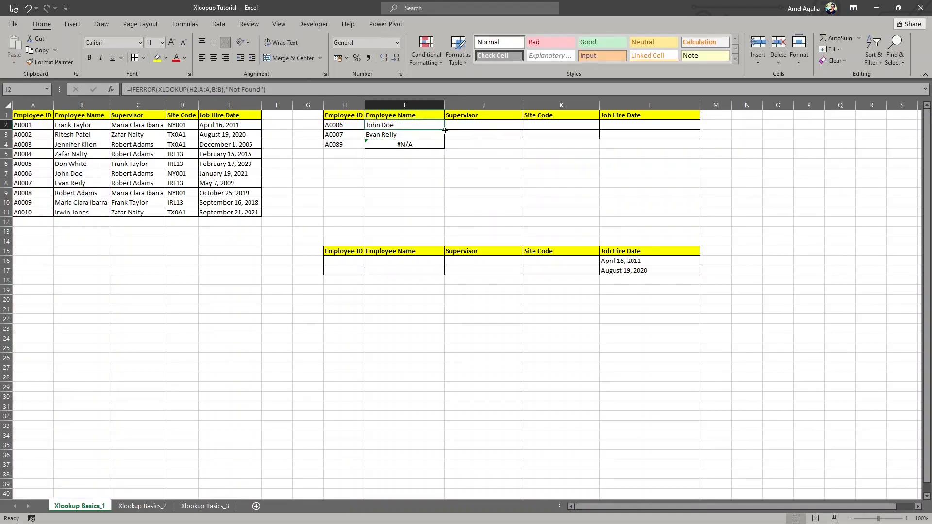
left_click_drag(445, 131, 445, 149)
left_click(379, 146)
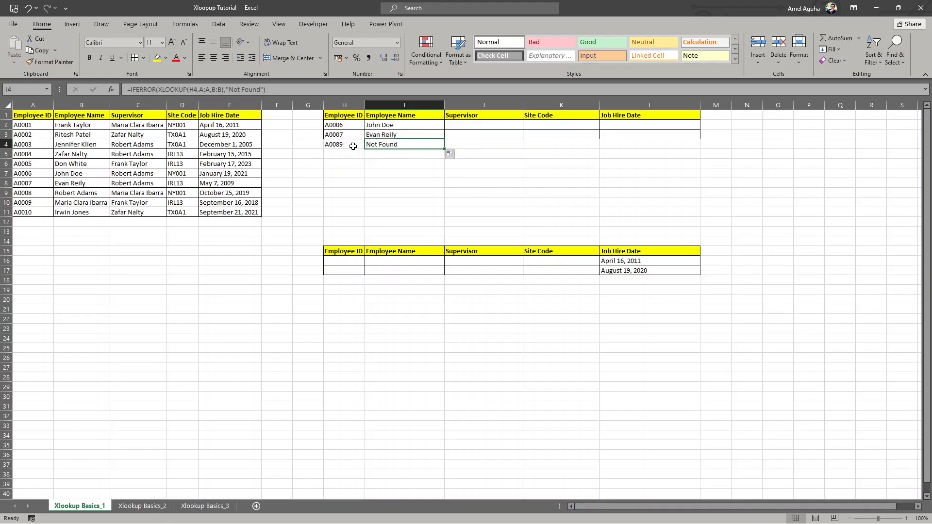
left_click(350, 145)
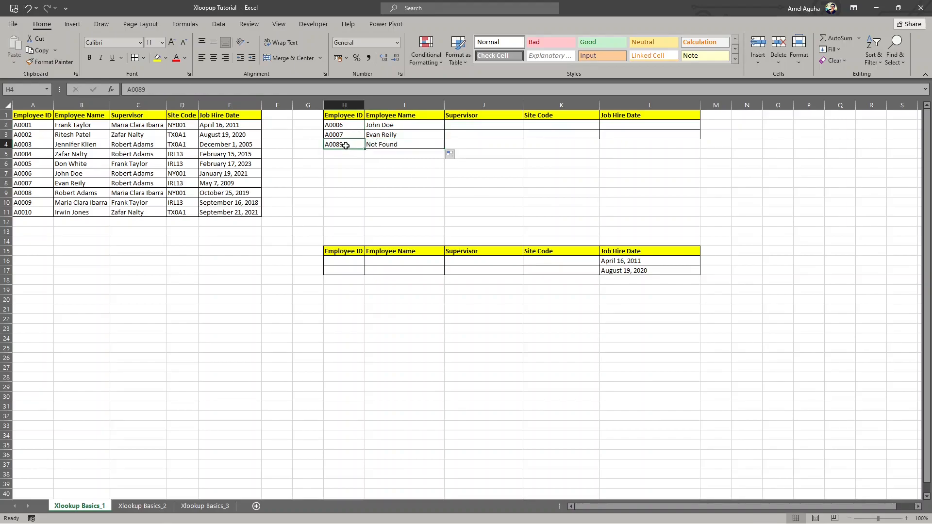
left_click(391, 146)
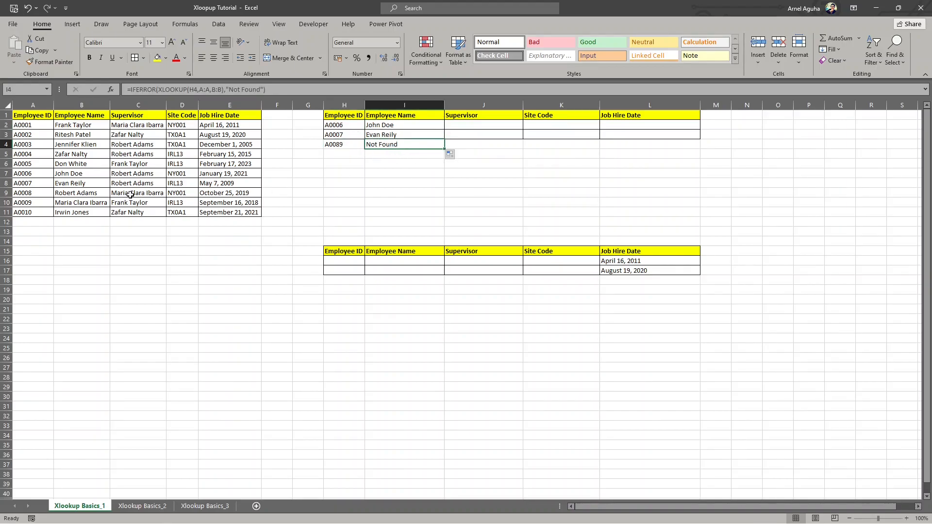
- Remove the IFERROR wrapper and its fallback text from the formula in I2, leaving XLOOKUP open after the return array
left_click(398, 125)
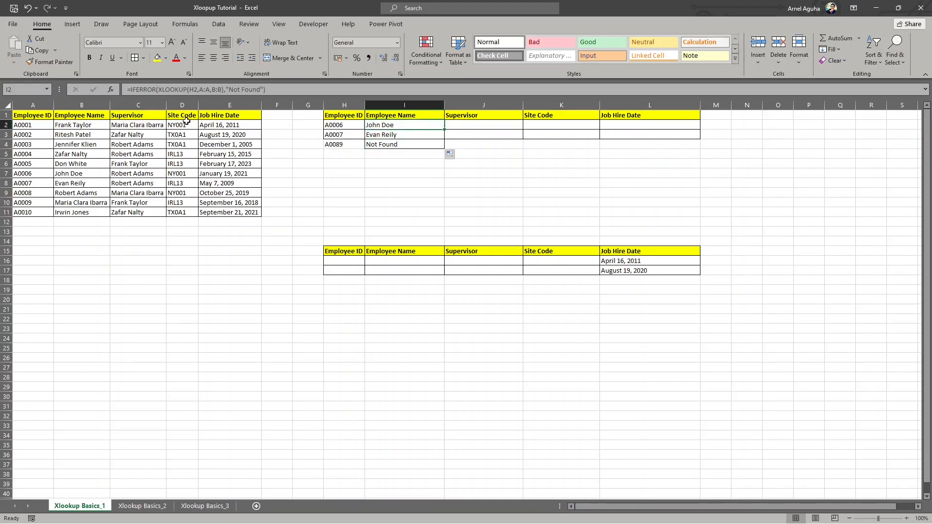
left_click_drag(160, 91, 132, 90)
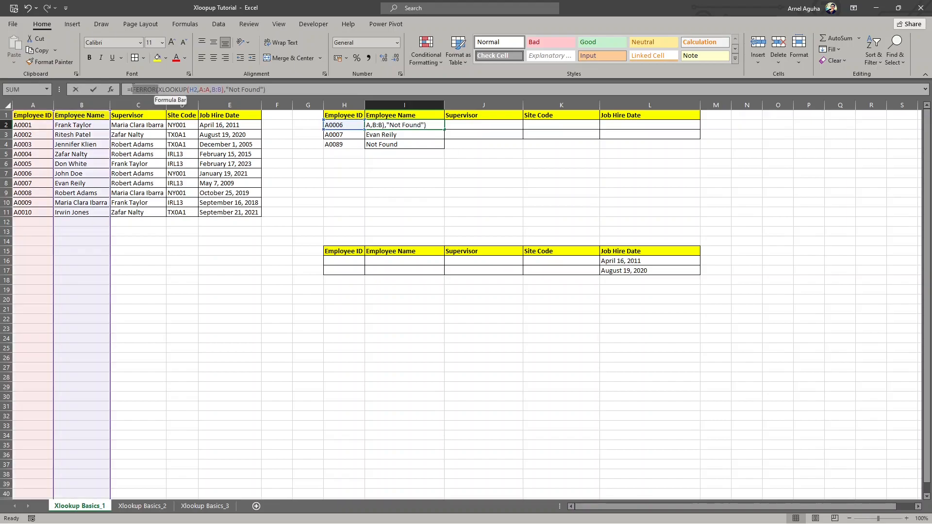
key("BackSpace")
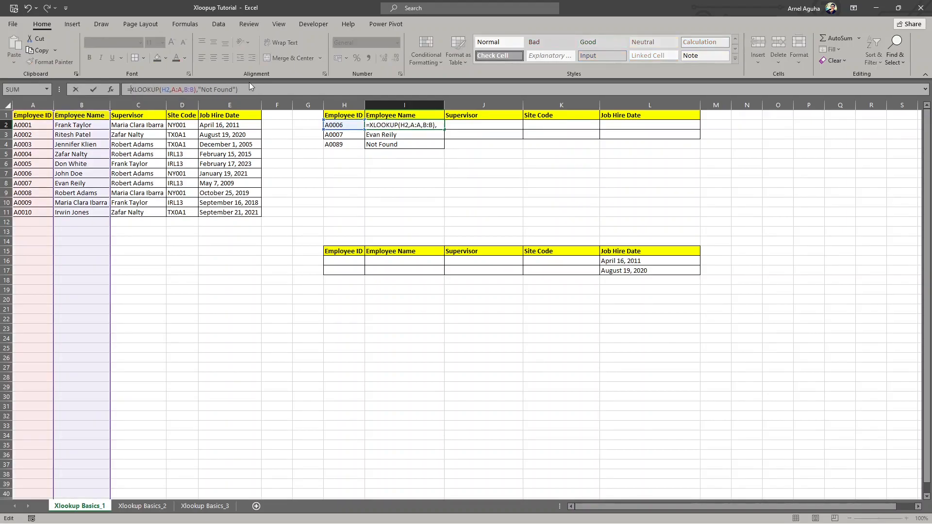
left_click_drag(254, 92, 196, 91)
key("BackSpace")
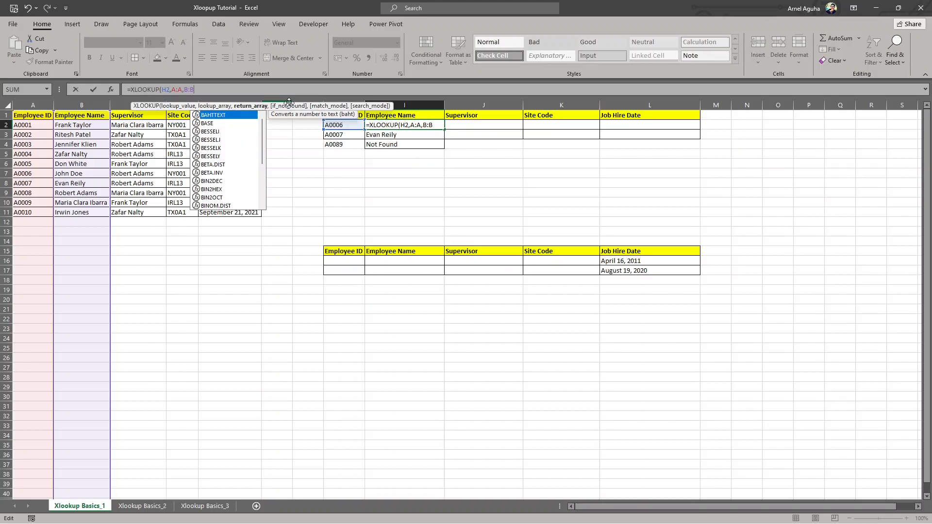
- Add "Not Found" as the if_not_found argument of the XLOOKUP in I2 and commit the formula
type(",")
type("\"Not f")
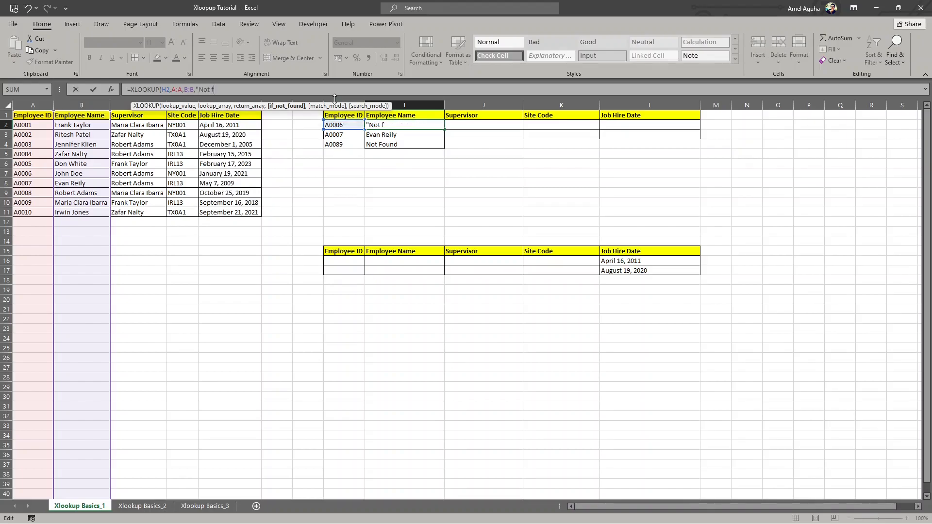
type("Found\"")
key("Return")
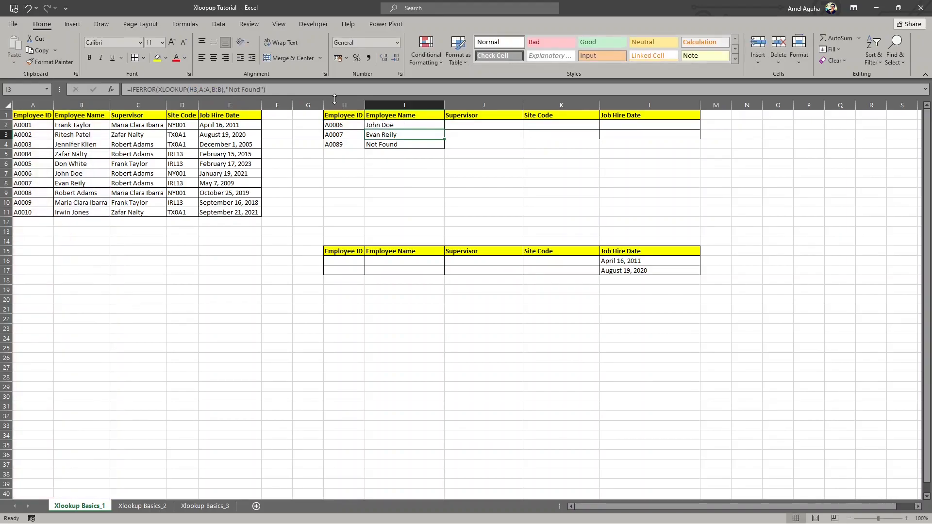
- Fill the XLOOKUP formula with its if_not_found argument from I2 down through I4 and check the copied formula in I4
left_click(436, 124)
double_click(445, 130)
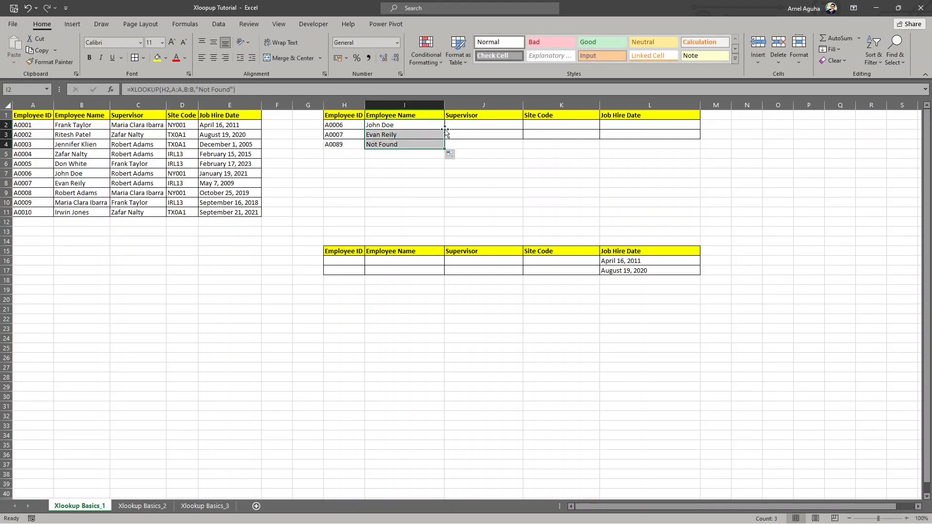
left_click(390, 142)
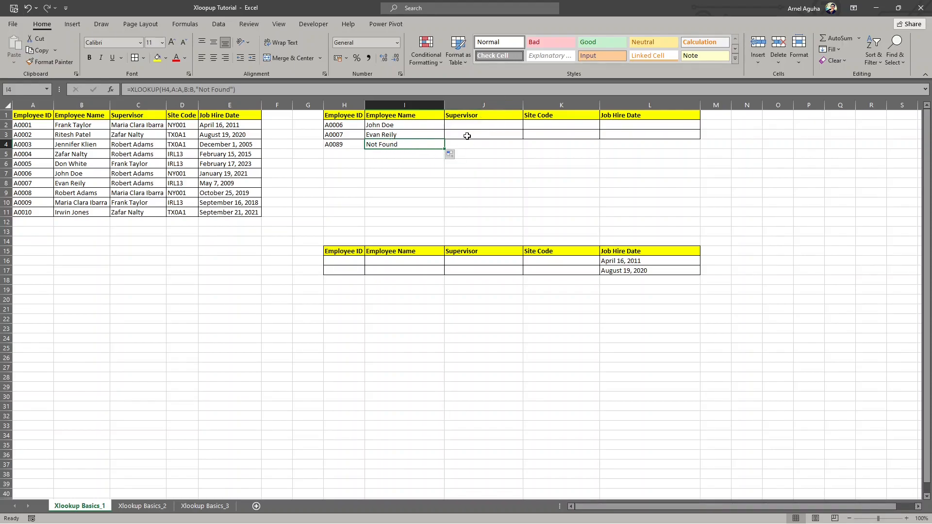
left_click(409, 125)
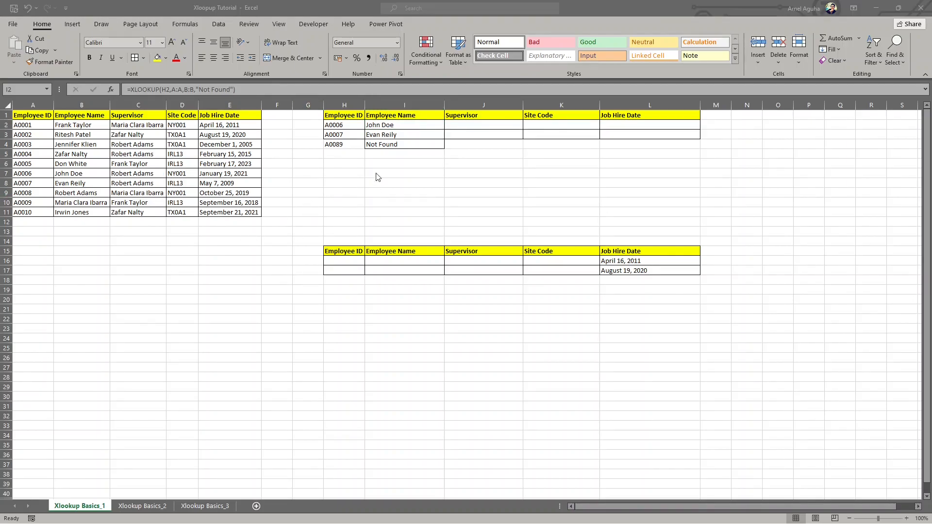
- Review the lookup array, return array and if_not_found arguments of the XLOOKUP formula in I2 without changing it
left_click(392, 127)
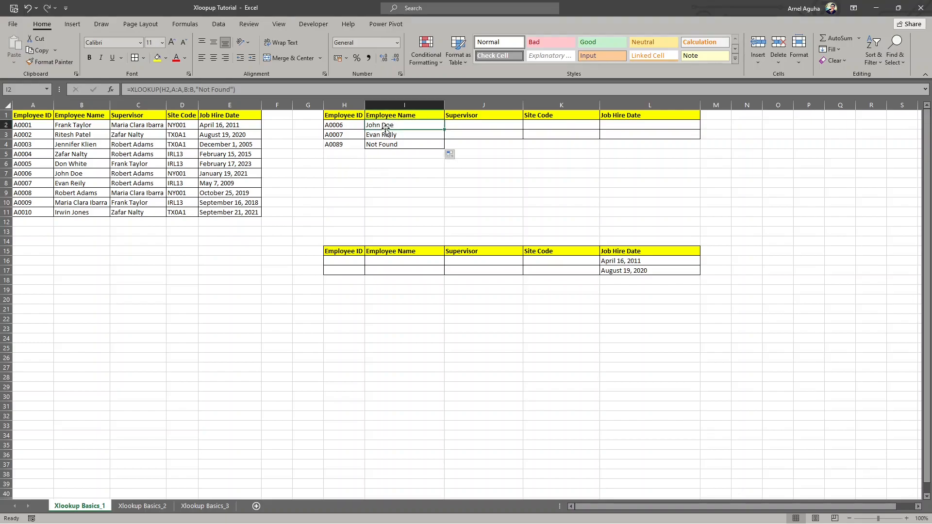
left_click(168, 90)
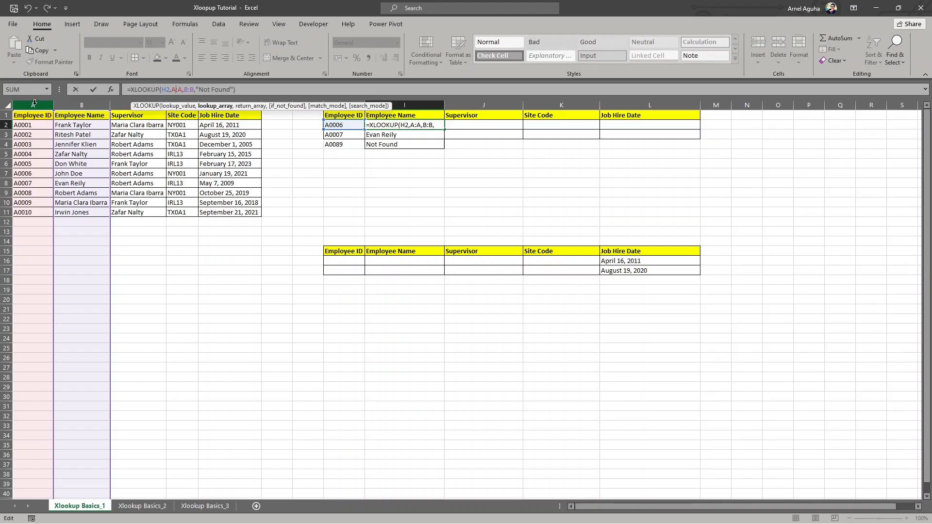
left_click(190, 90)
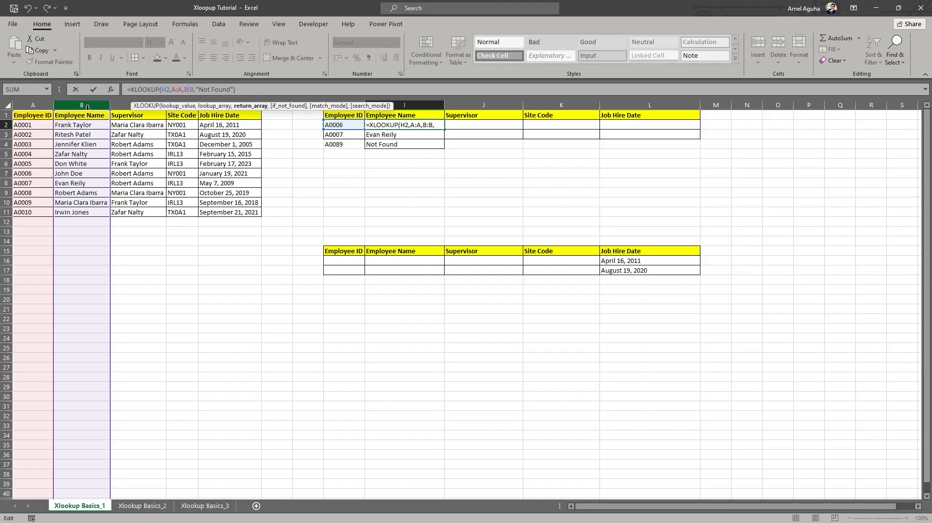
left_click(204, 90)
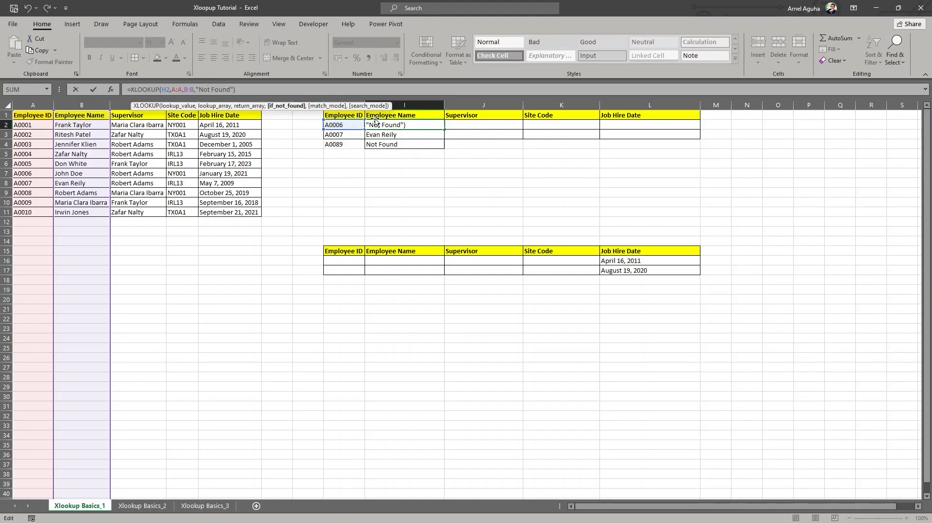
left_click(429, 153)
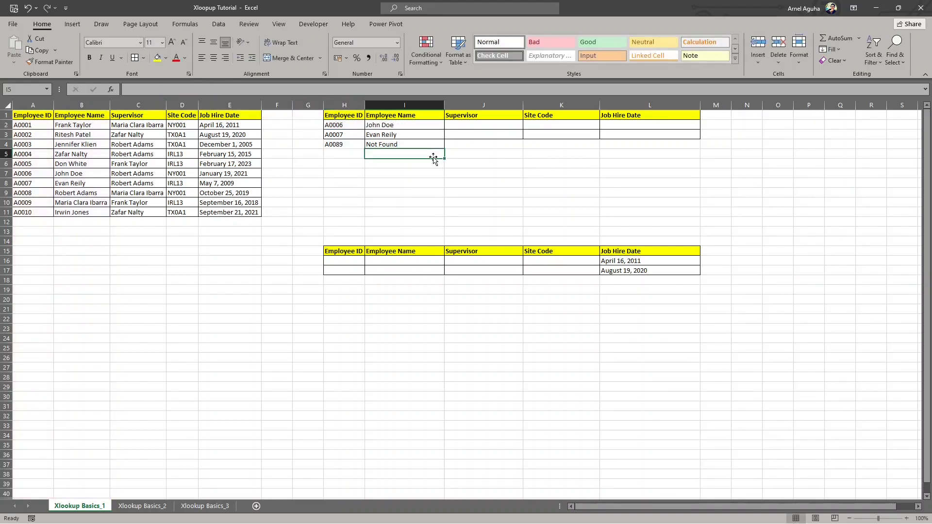
- Examine the empty Supervisor, Site Code and Job Hire Date cells beside the lookup formula in I2, along with its column and row
left_click(400, 122)
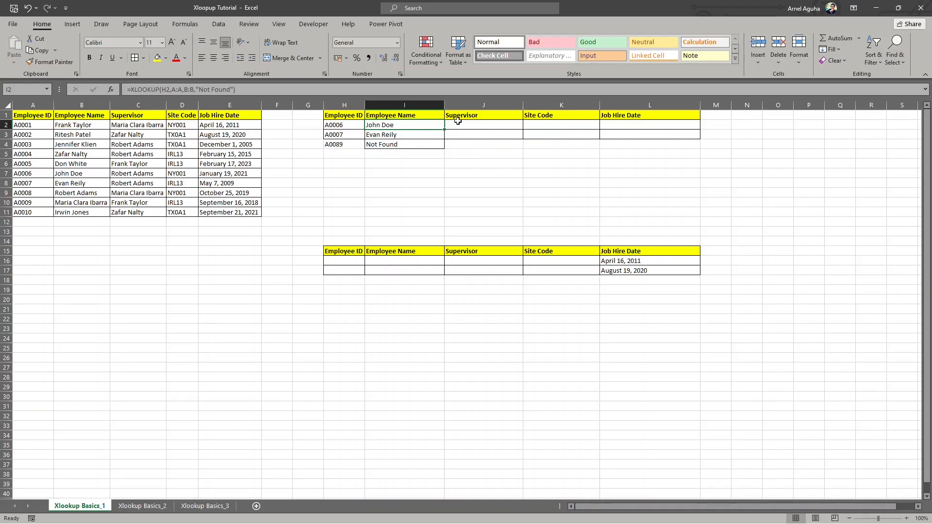
left_click_drag(464, 125, 464, 144)
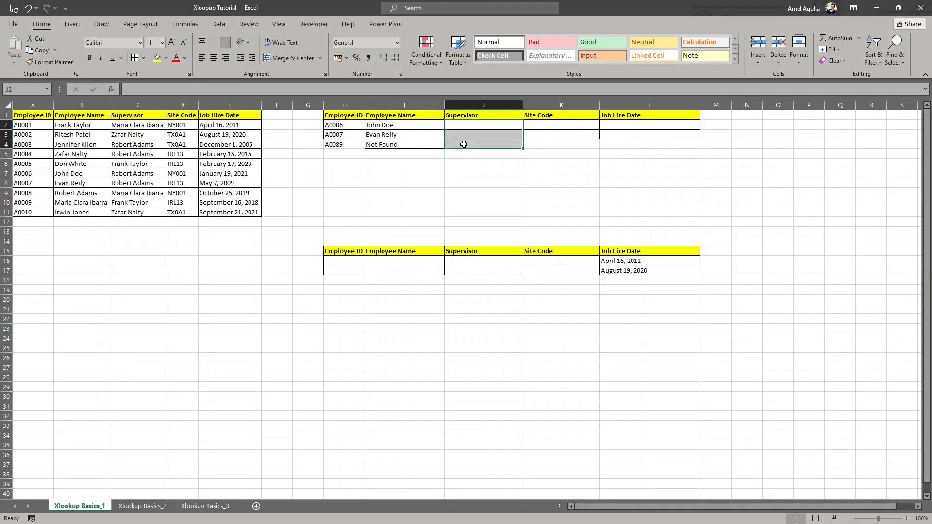
left_click(417, 126)
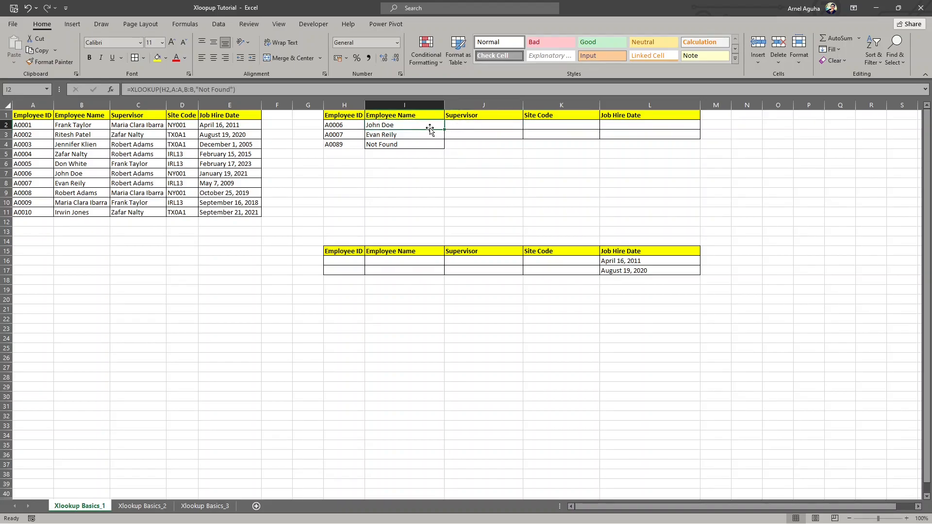
left_click(469, 127)
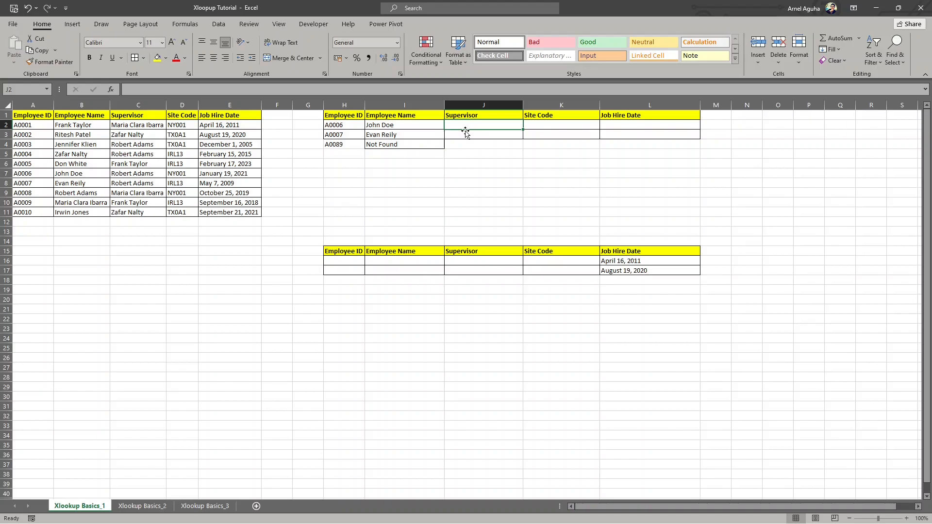
left_click(544, 127)
left_click(620, 126)
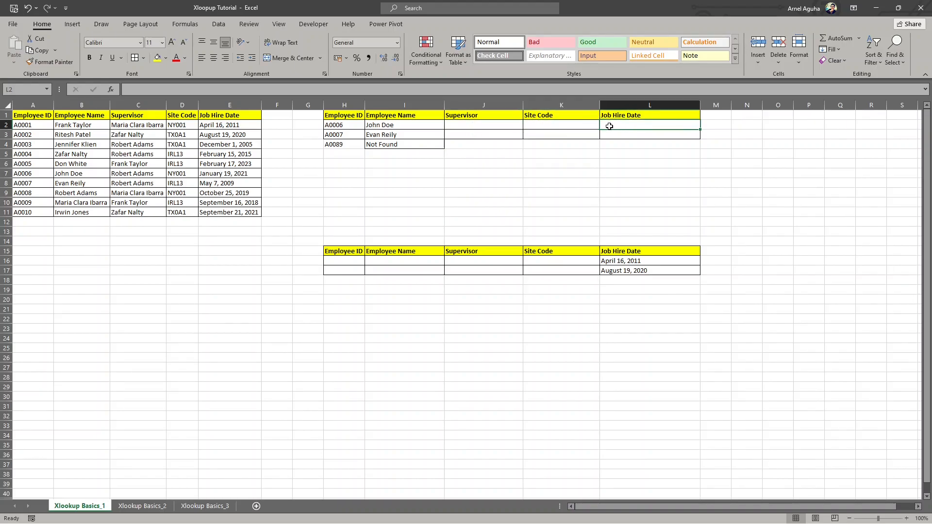
left_click(405, 125)
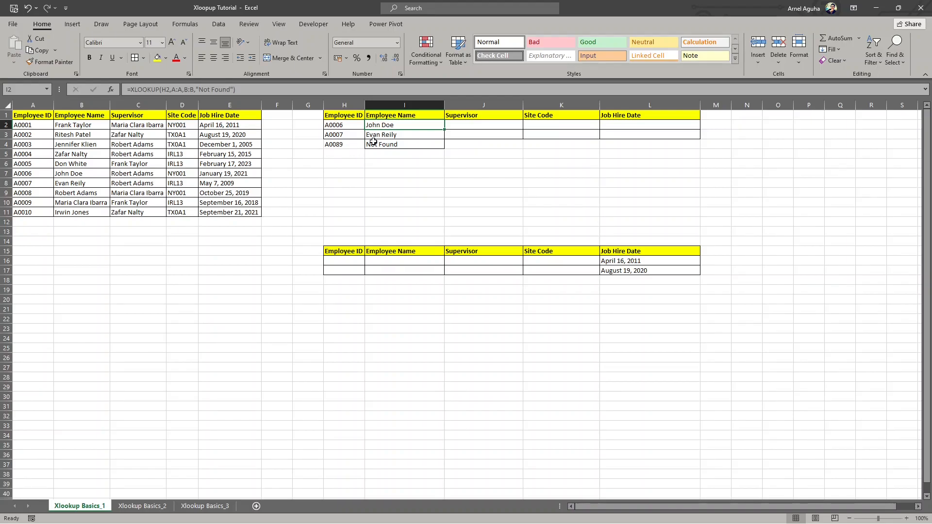
left_click(397, 107)
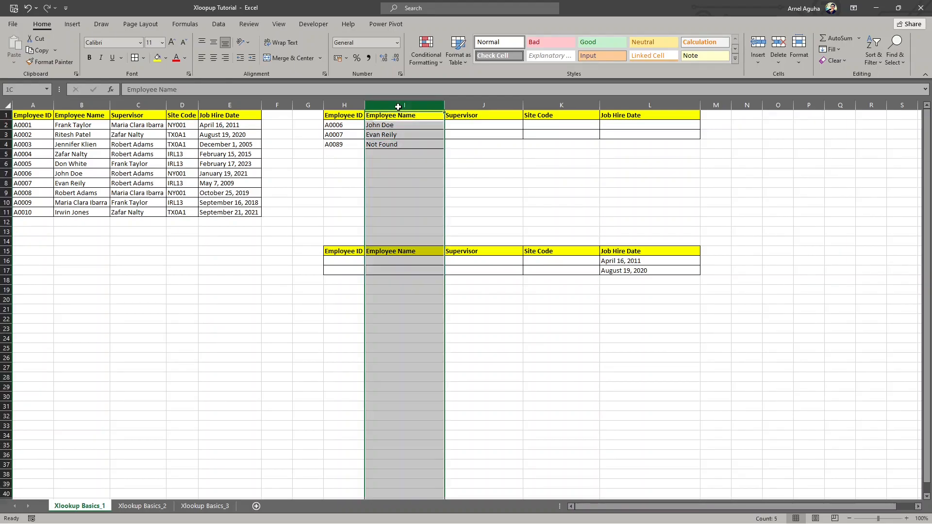
left_click(8, 124)
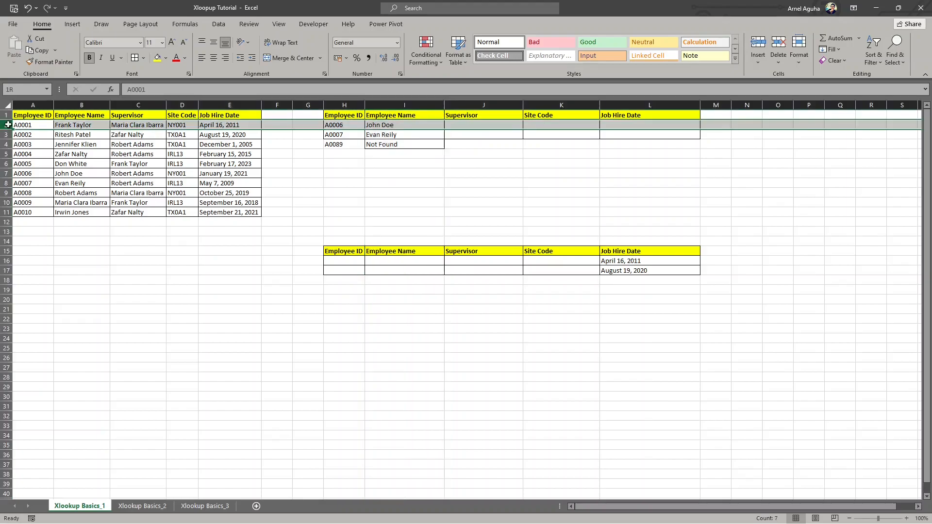
left_click(390, 125)
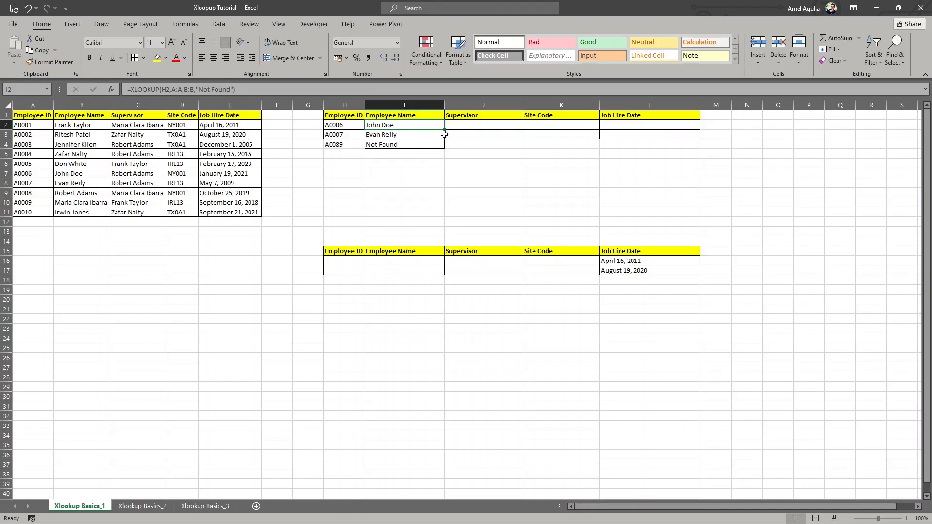
- Try to fill the XLOOKUP with relative references from I2 across to L2 and compare the copied formulas with the source table
left_click_drag(445, 129, 655, 133)
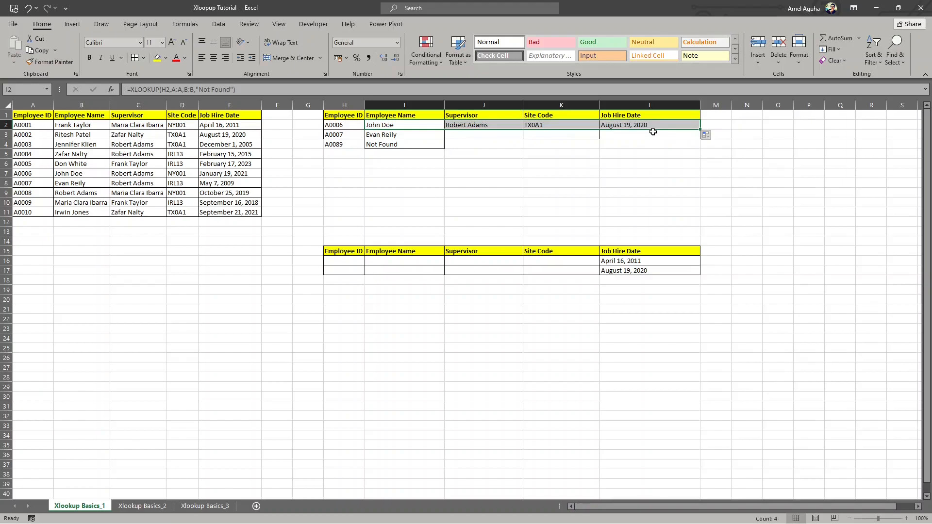
left_click(479, 124)
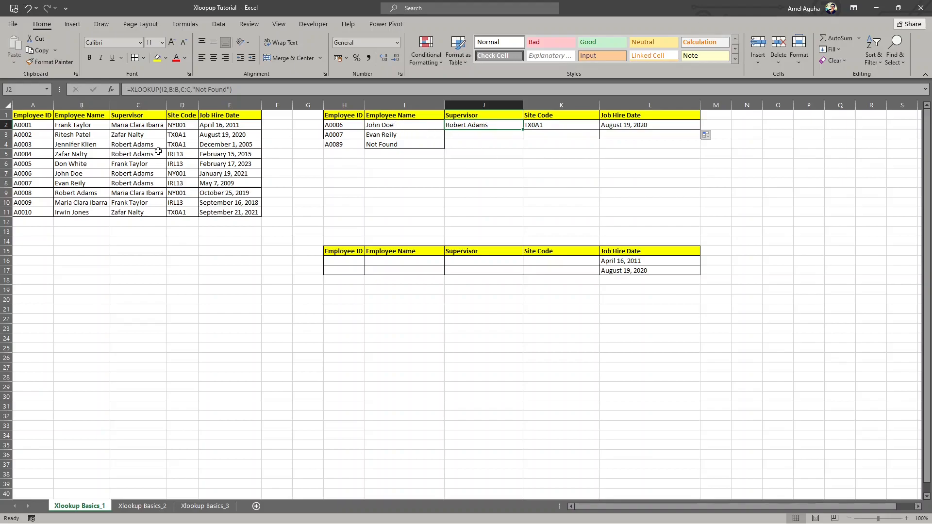
left_click_drag(83, 174, 141, 175)
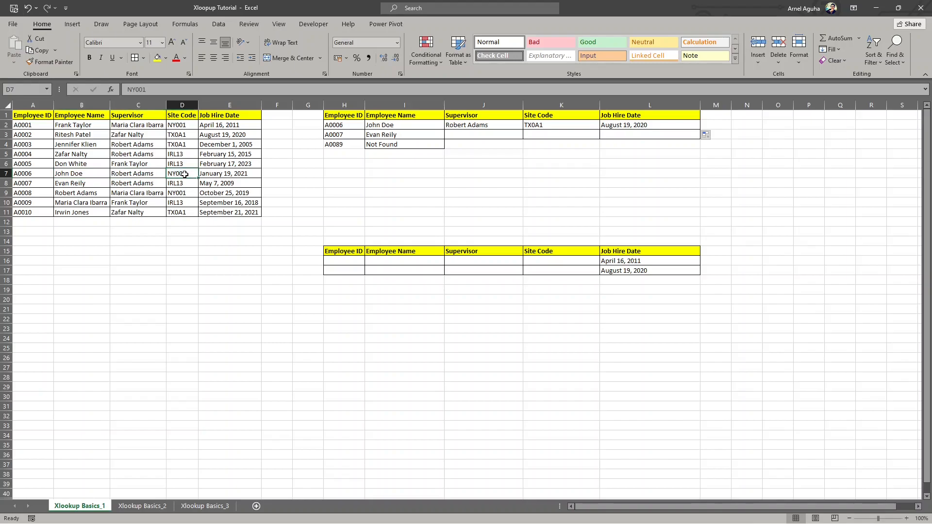
left_click(555, 126)
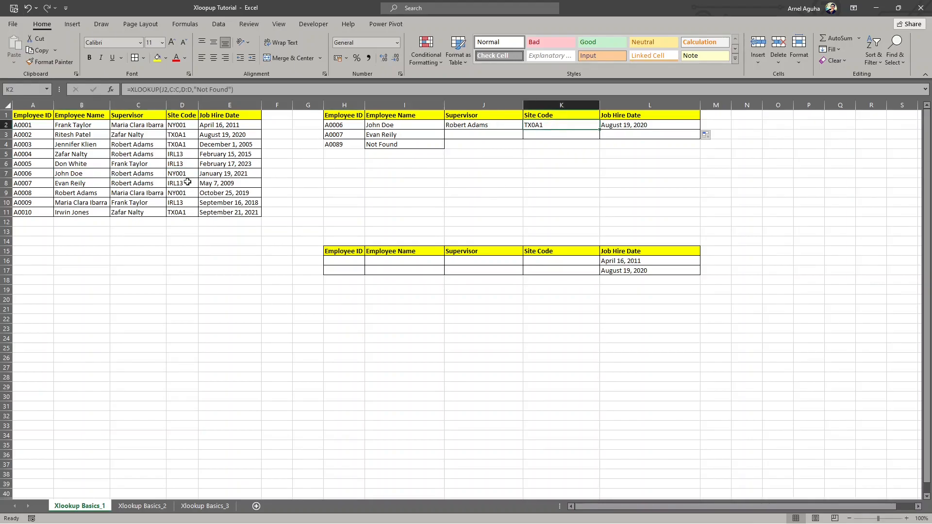
left_click(475, 126)
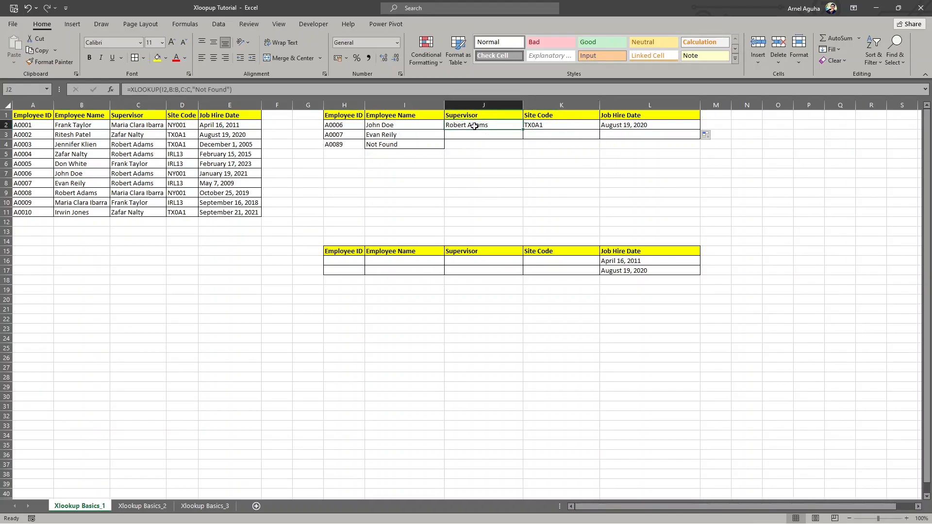
left_click(452, 89)
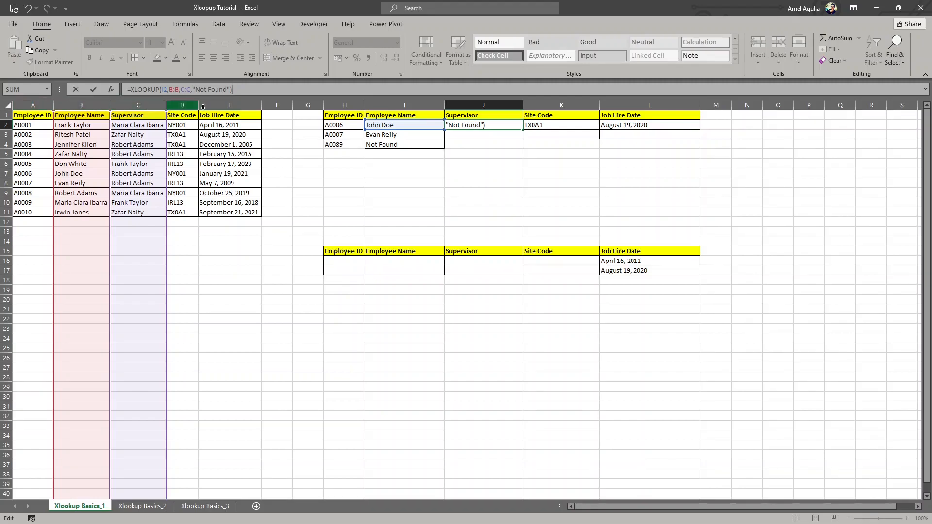
key("ctrl+Return")
- Anchor the references in the I2 XLOOKUP as $H2 and $A:$A, keep B:B relative, and commit the formula
left_click(401, 125)
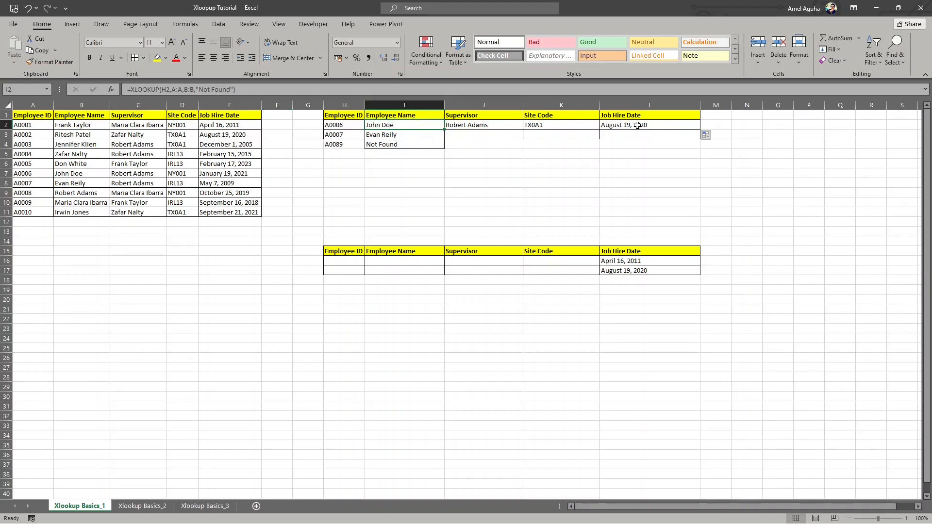
left_click(163, 89)
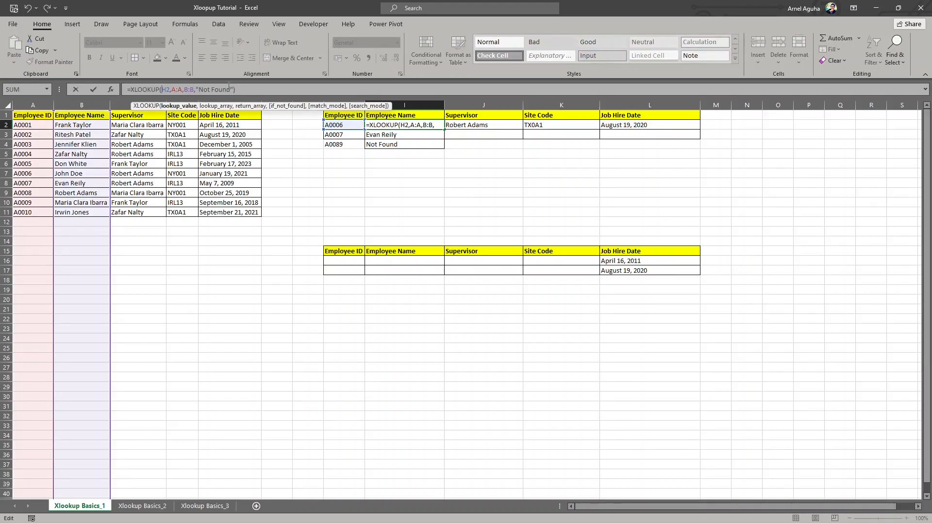
type("$")
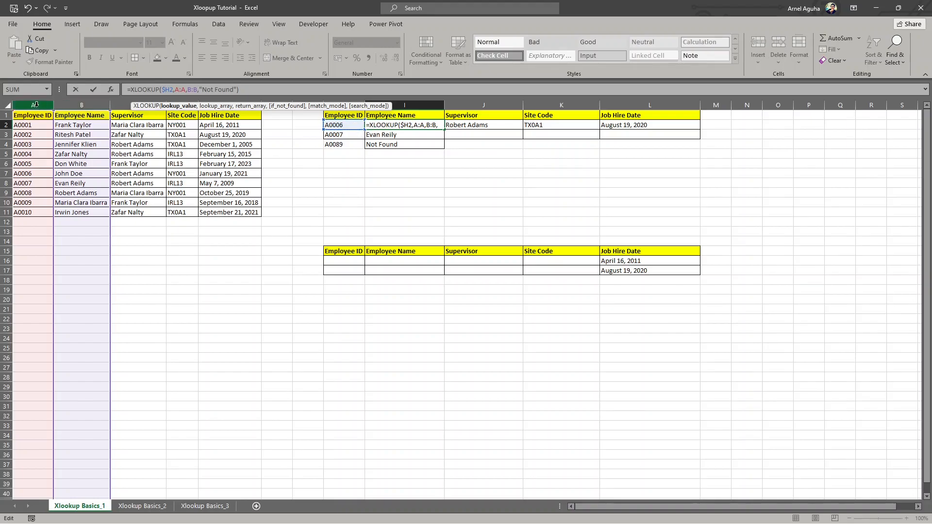
left_click(179, 90)
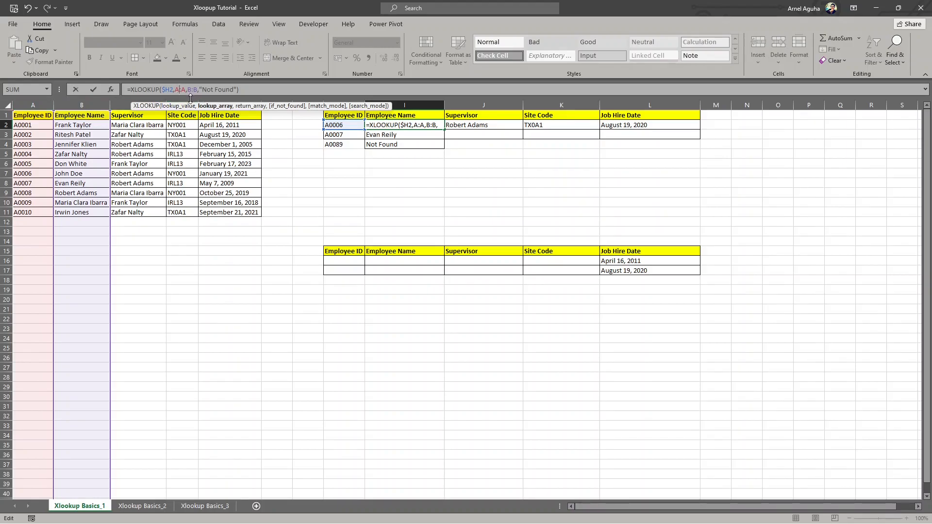
key("F4")
left_click(199, 90)
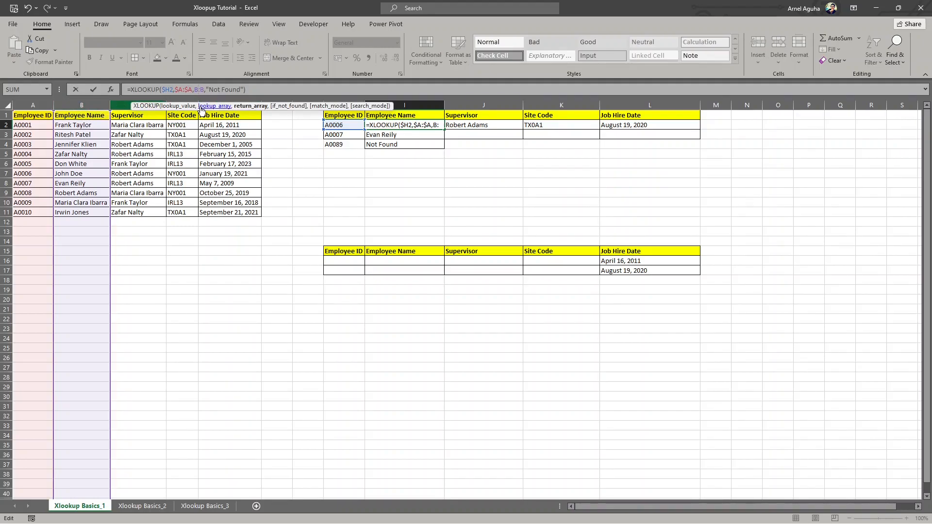
left_click_drag(323, 107, 372, 61)
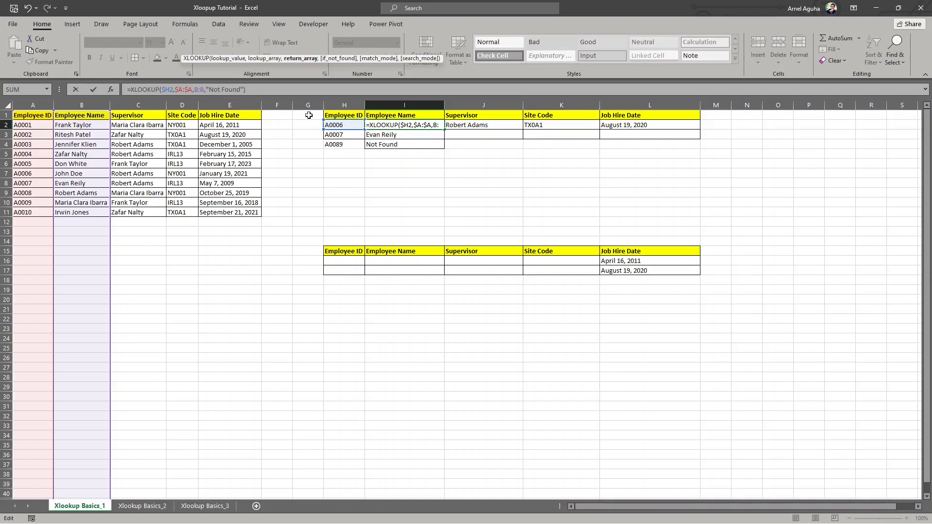
left_click(261, 89)
left_click(93, 89)
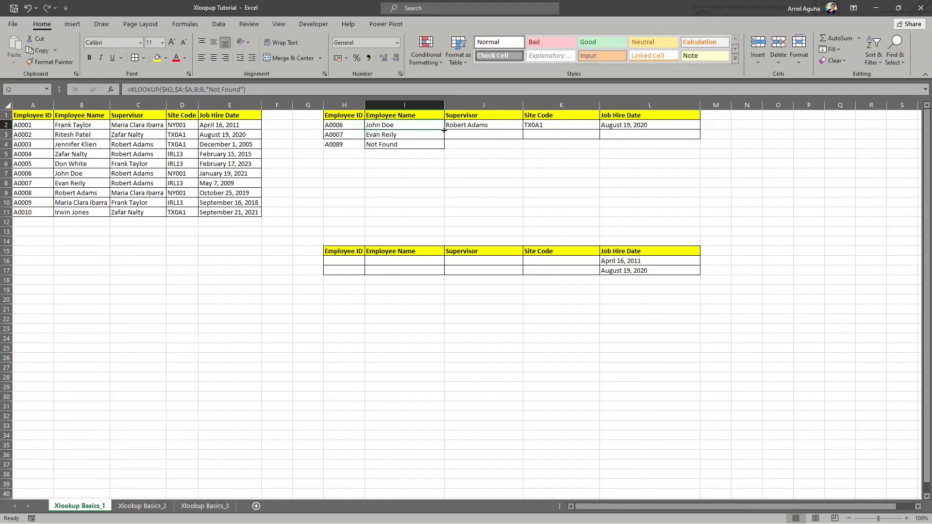
- Fill the anchored XLOOKUP from I2 across to L2 and check the results against the matching row in the source table
left_click_drag(444, 130, 663, 127)
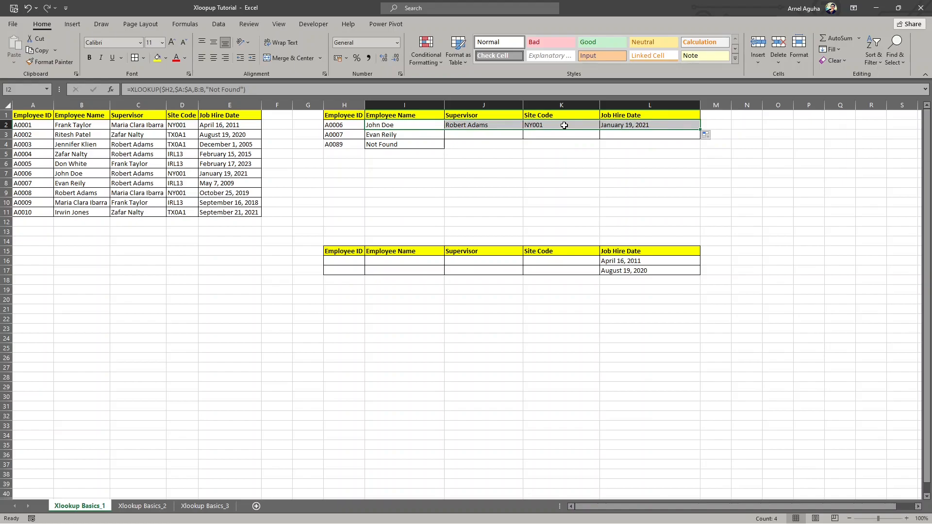
left_click_drag(81, 176, 183, 174)
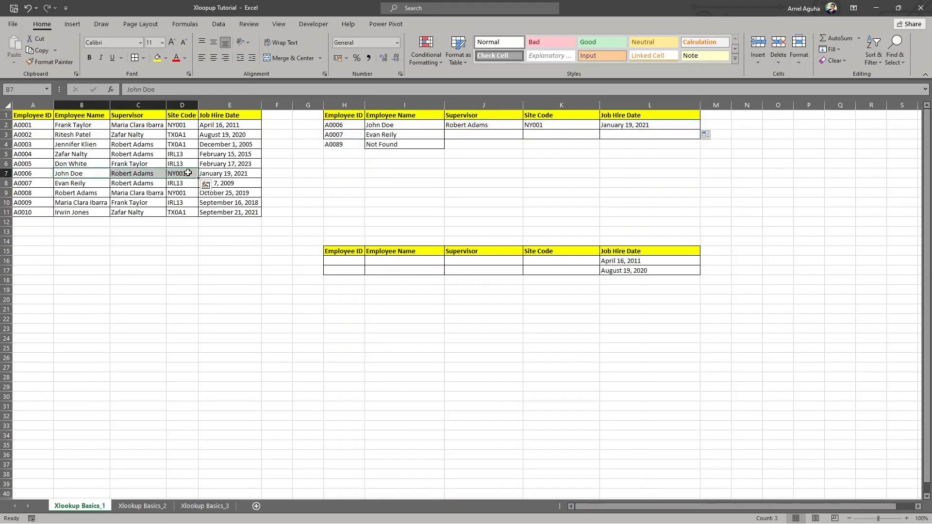
left_click(188, 174)
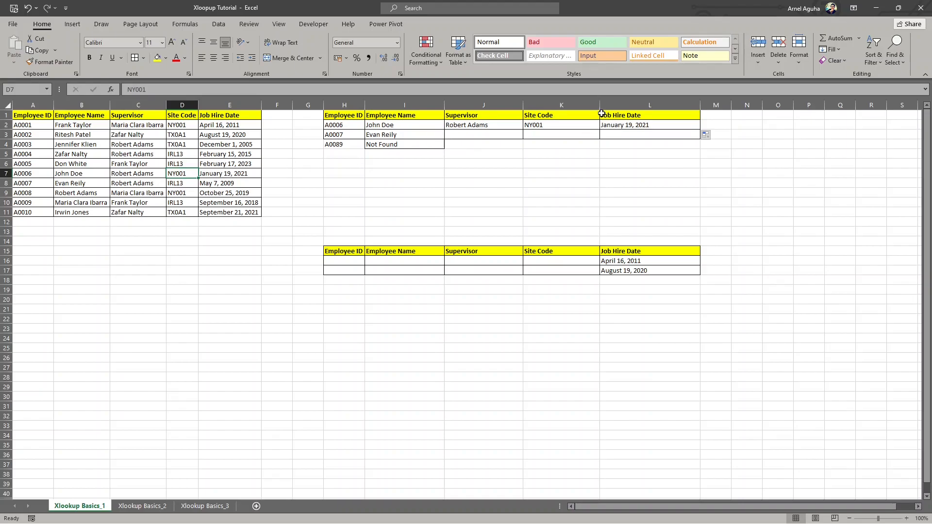
left_click(644, 124)
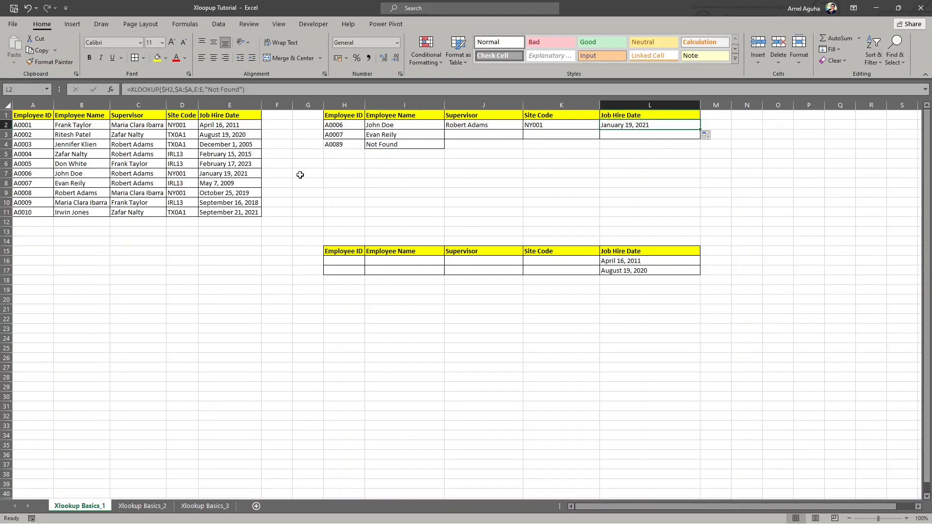
left_click(235, 174)
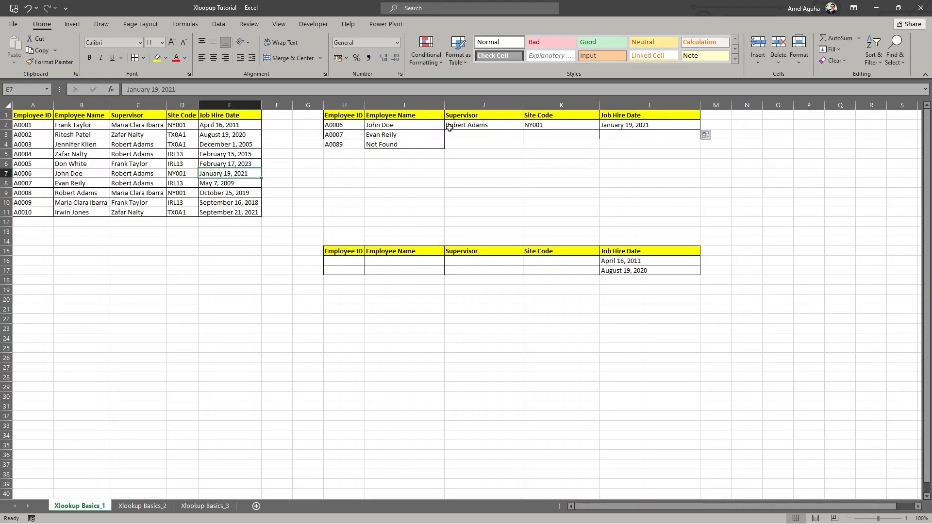
- Fill the anchored XLOOKUP formulas in J2:L2 down through row 4 and check the row with the missing employee ID
left_click_drag(495, 125, 679, 131)
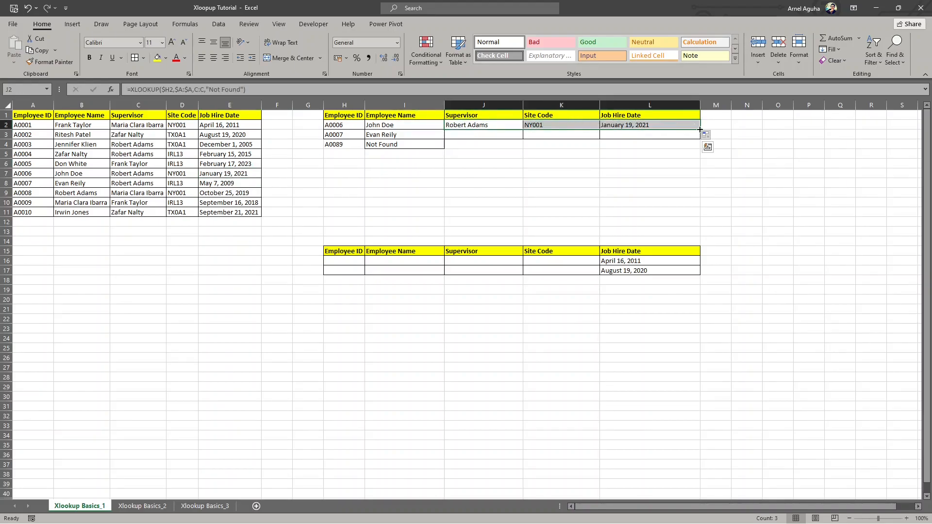
double_click(700, 129)
left_click_drag(399, 149, 624, 146)
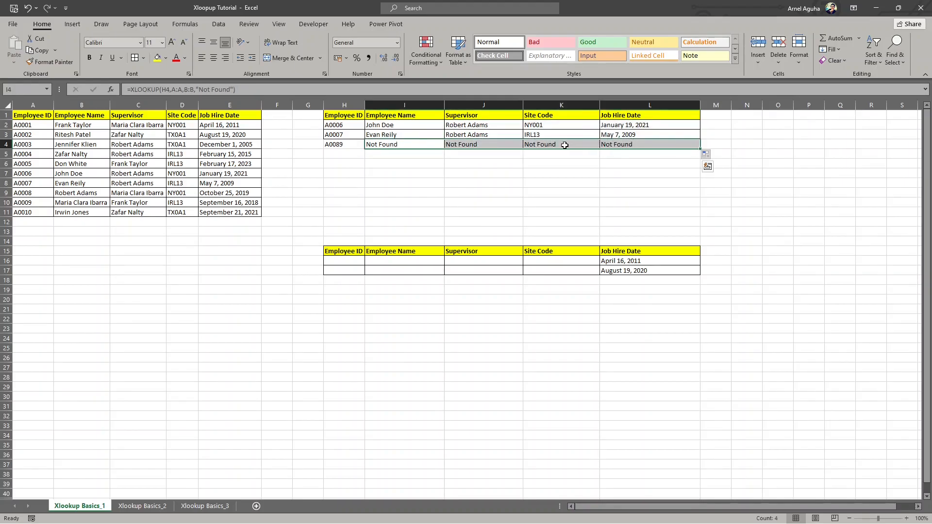
left_click(335, 144)
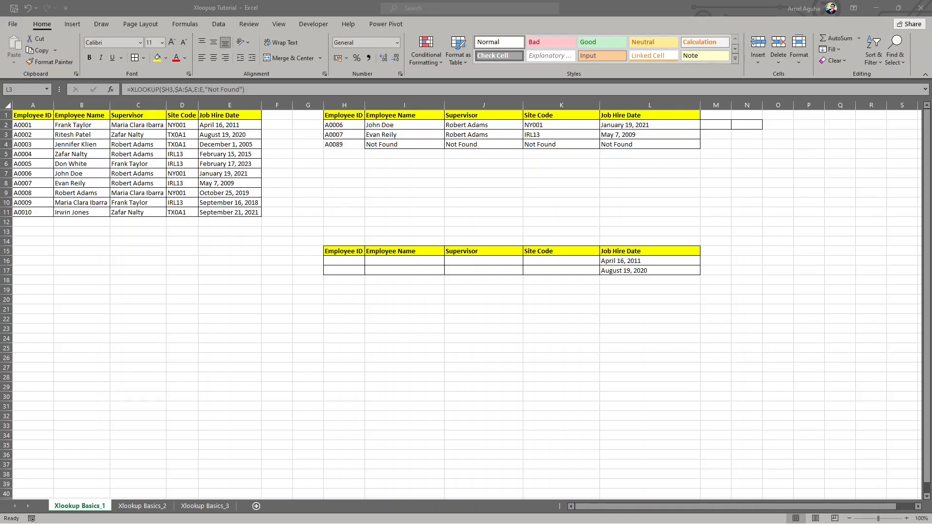
- Try to fully anchor the lookup value in I2 as $H$2, fill the formula down to I4 and inspect the copied reference
left_click(388, 125)
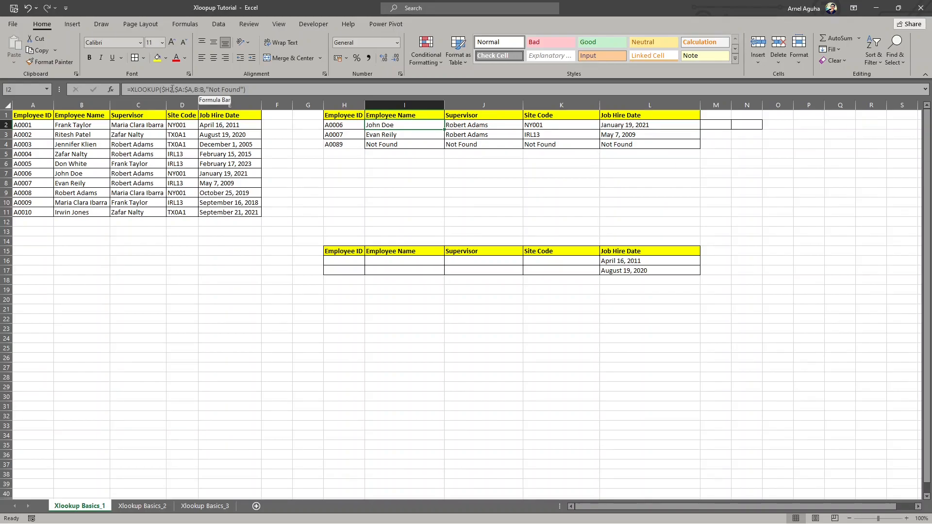
left_click(170, 89)
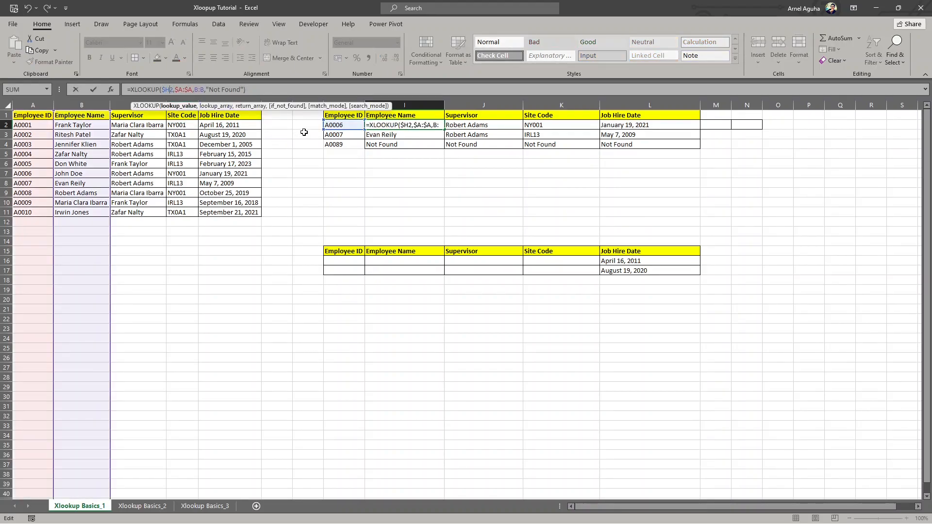
type("$")
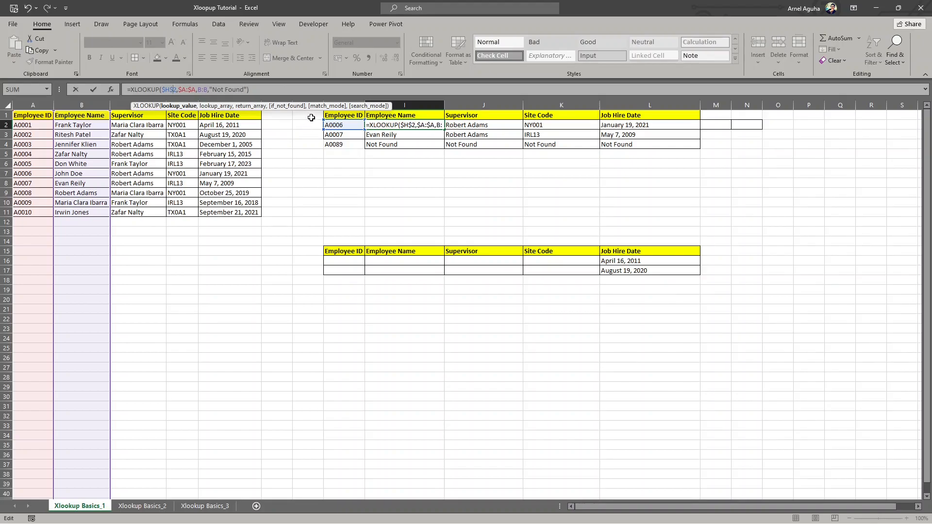
key("ctrl+Return")
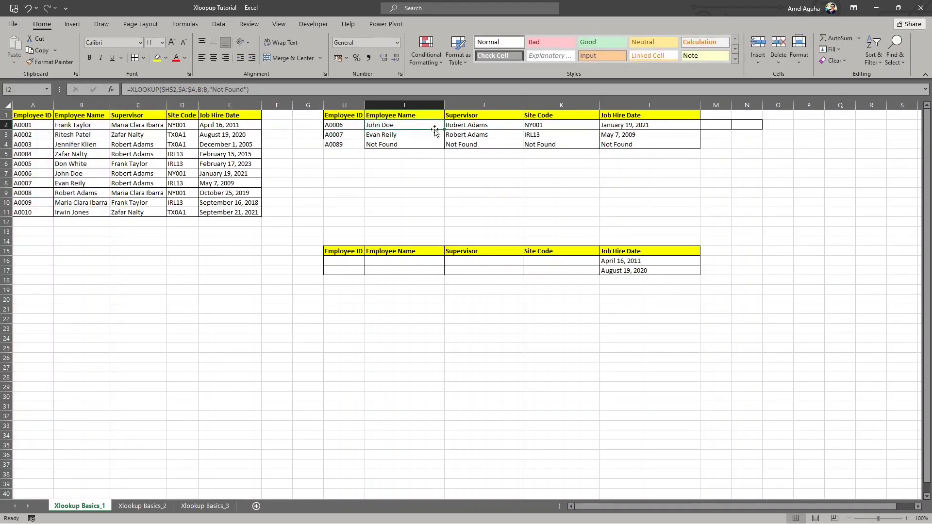
left_click_drag(443, 131, 438, 151)
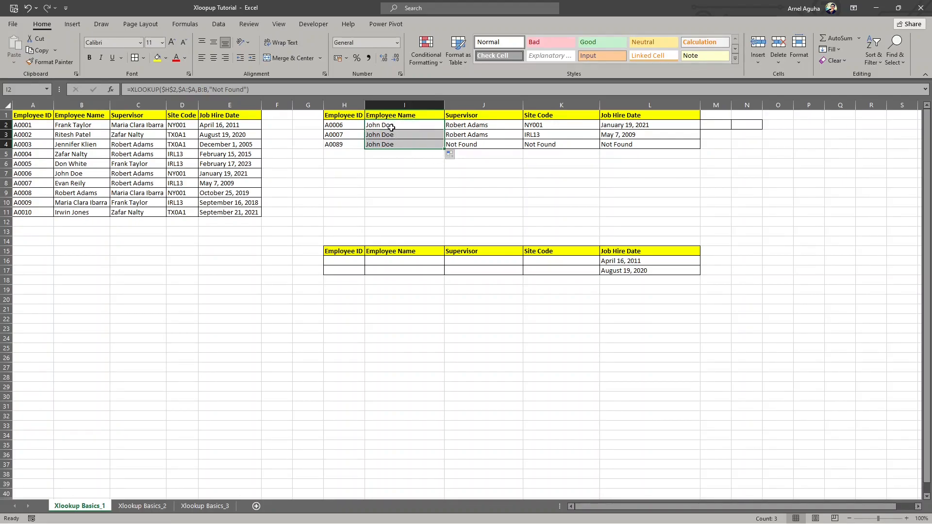
left_click(389, 143)
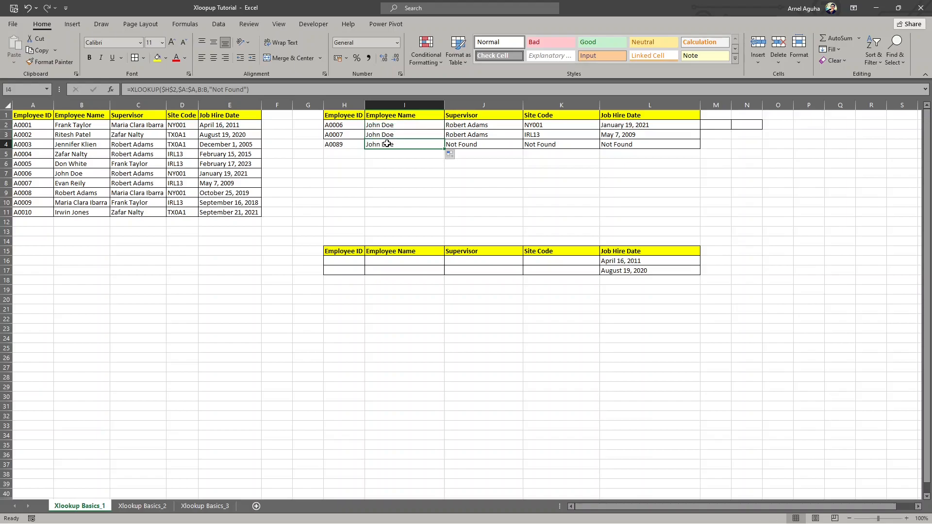
left_click(281, 90)
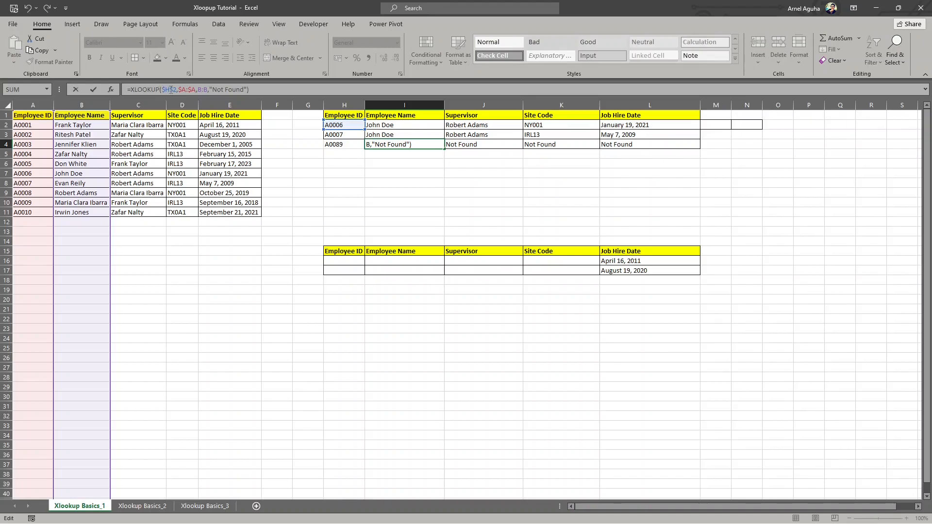
key("ctrl+Return")
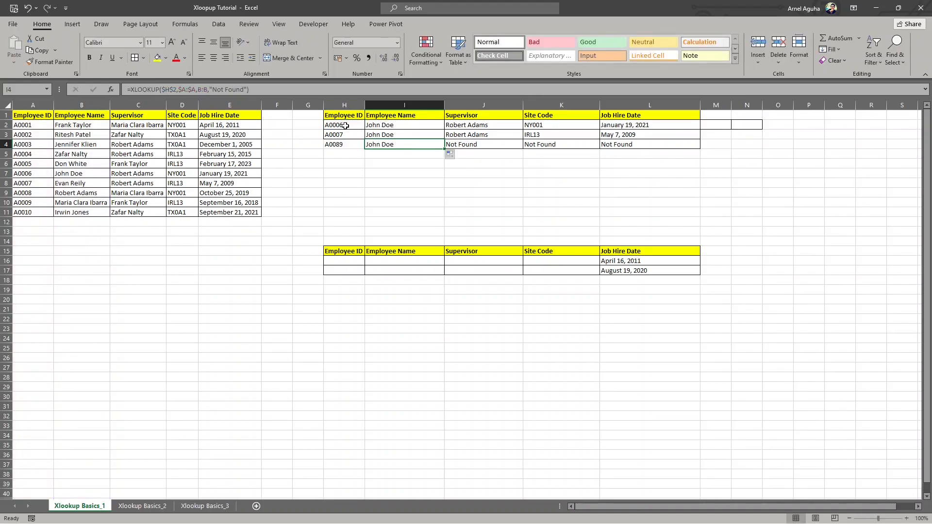
- Restore the lookup value in I2's XLOOKUP to $H2 with a relative row and fill the formula down to I4
left_click(395, 126)
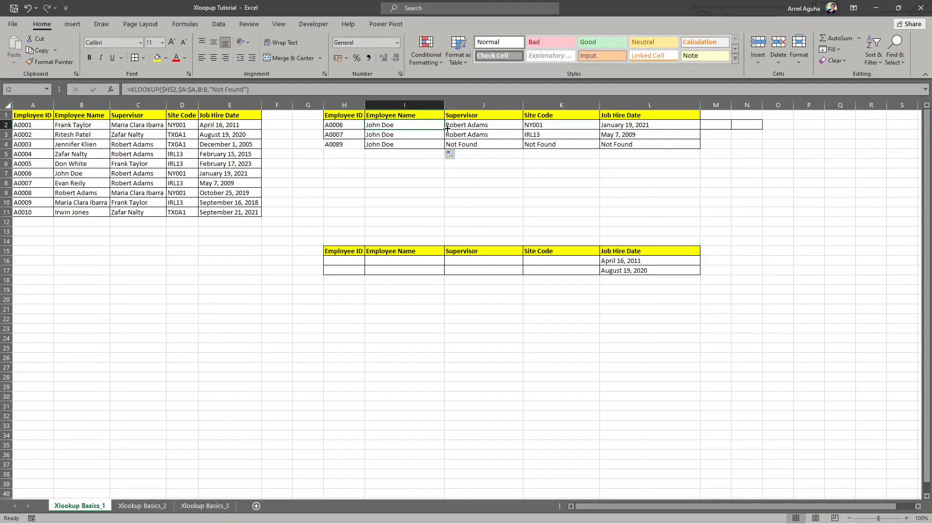
left_click(343, 124)
left_click(387, 126)
left_click(173, 89)
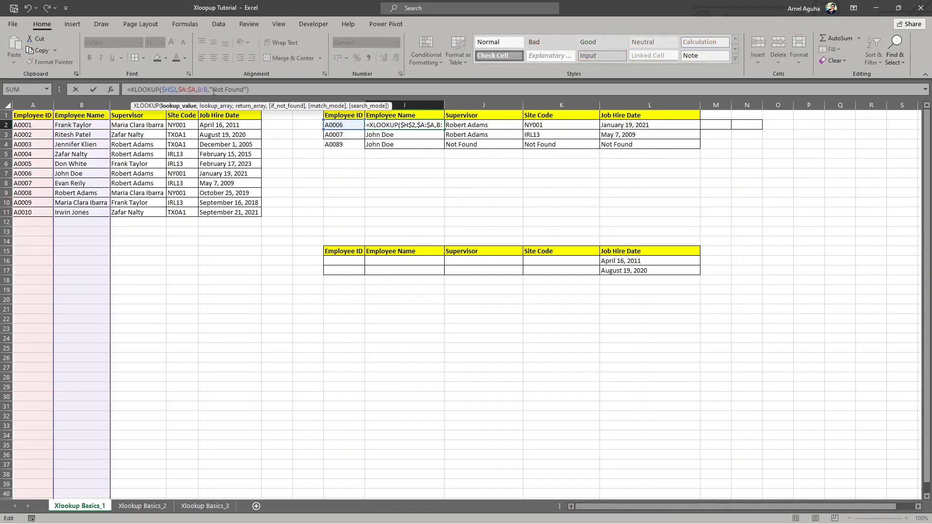
key("BackSpace")
key("Return")
left_click(425, 125)
double_click(442, 130)
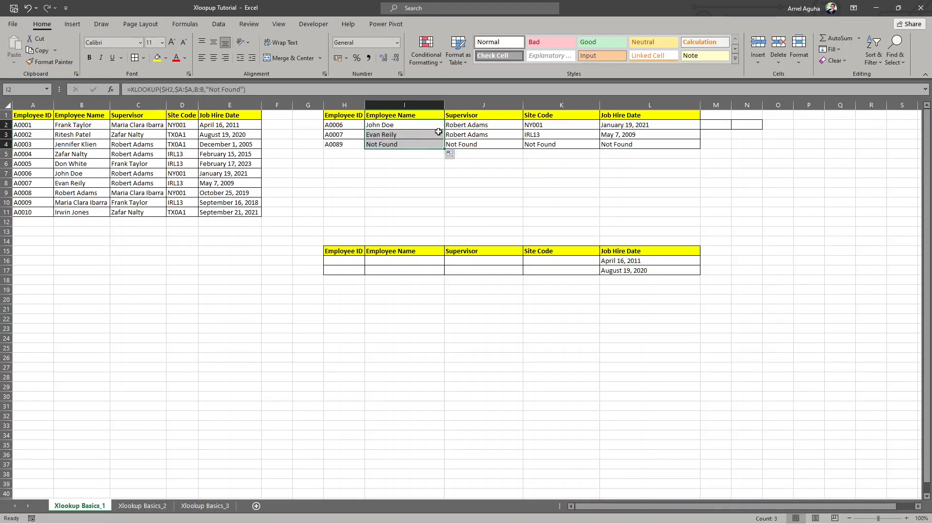
- Examine the second lookup table's empty Employee ID column and the Job Hire Date values in L16:L17
left_click(351, 170)
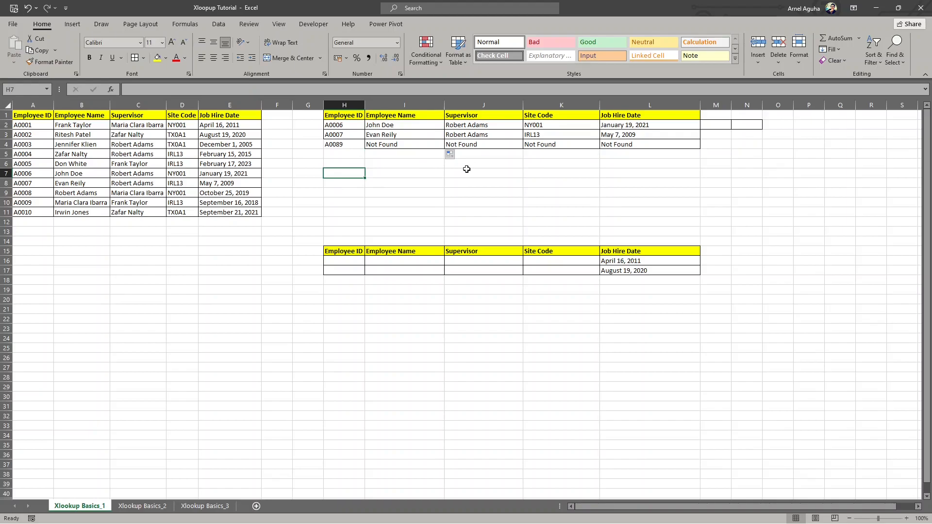
left_click(354, 258)
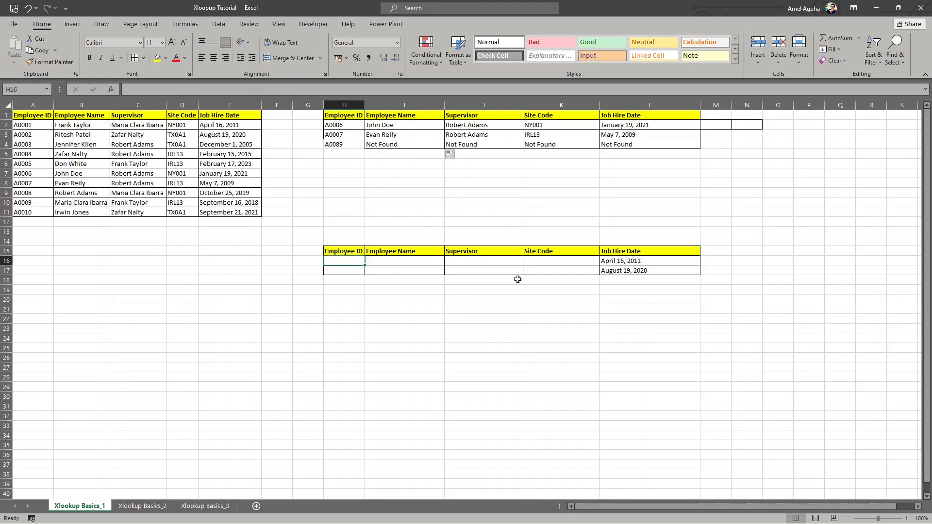
left_click_drag(621, 262, 619, 271)
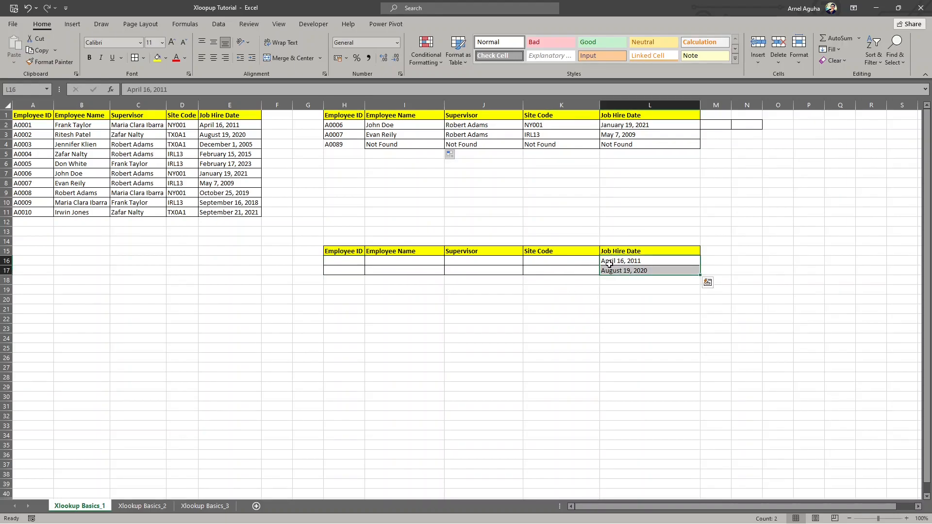
left_click(631, 261)
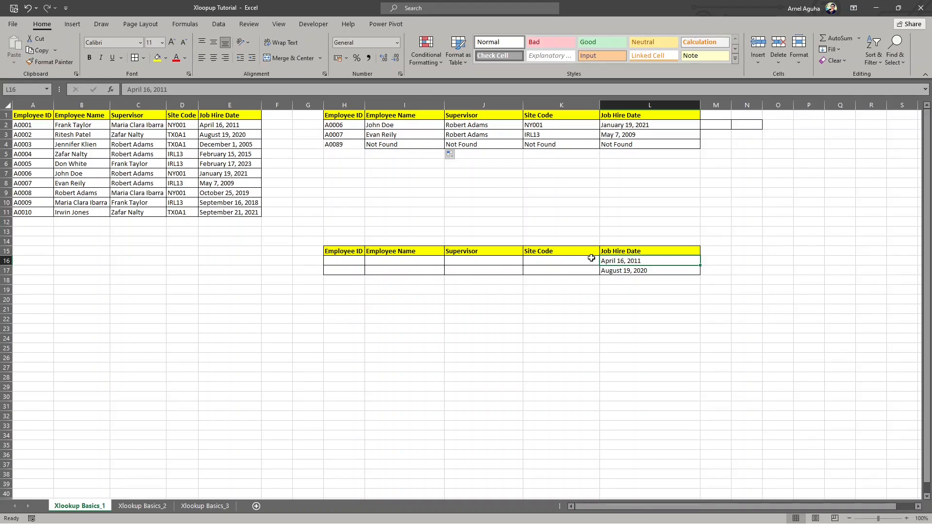
left_click(613, 270)
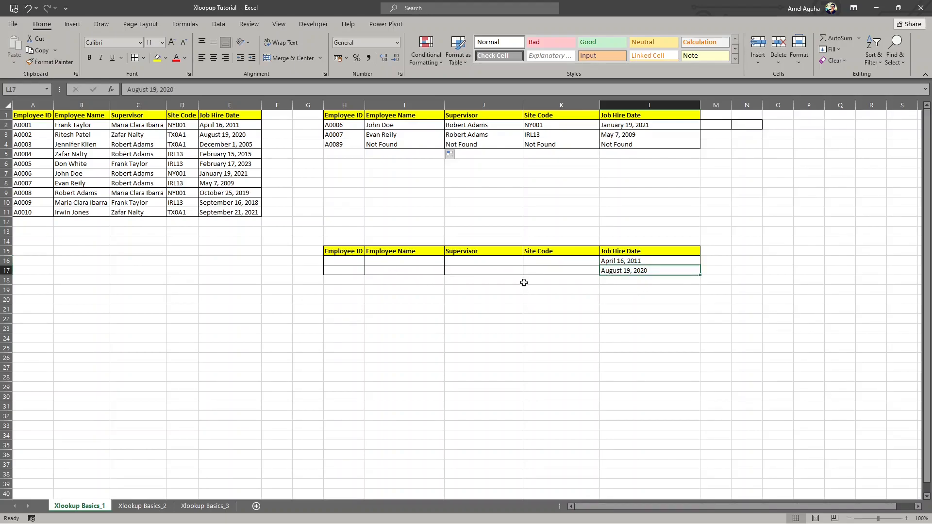
- Try to return the employee ID from the hire date in H16 with =VLOOKUP(L16,$A$2:$E$11,1,FALSE)
left_click(338, 259)
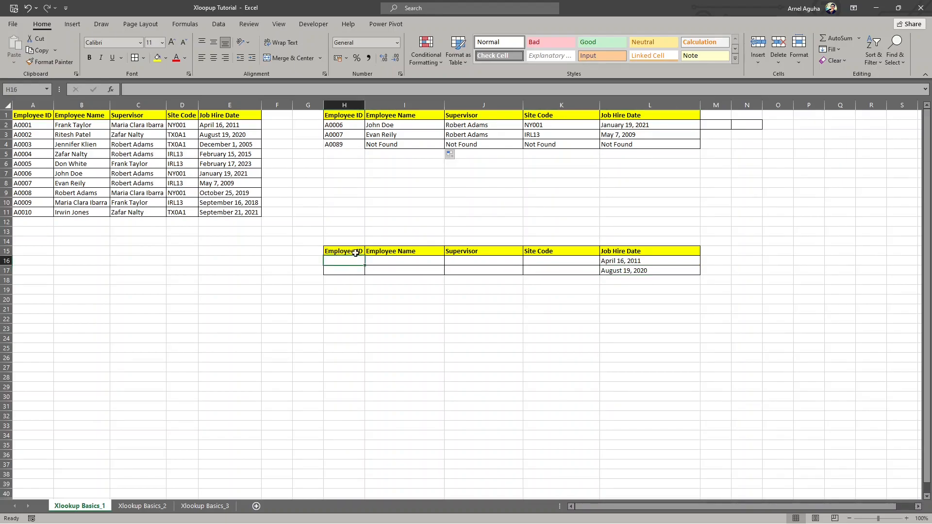
type("=vlookup")
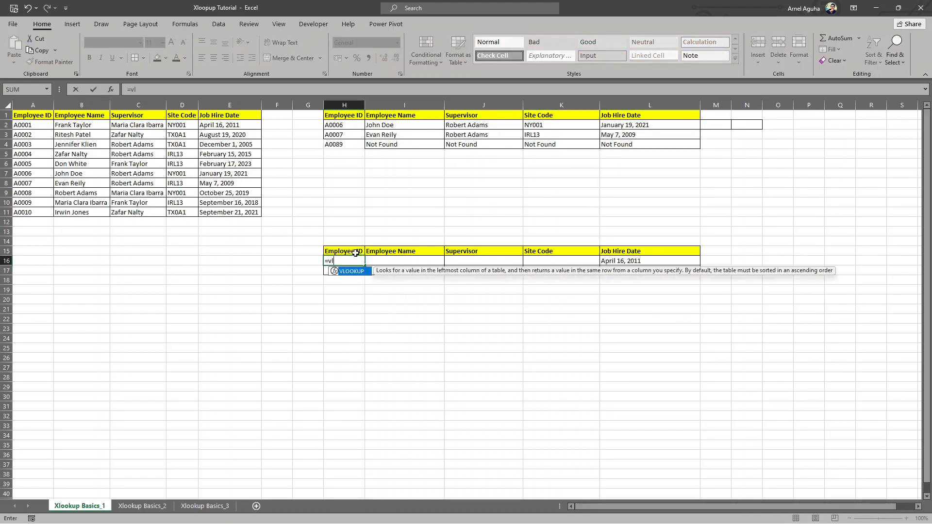
key("Tab")
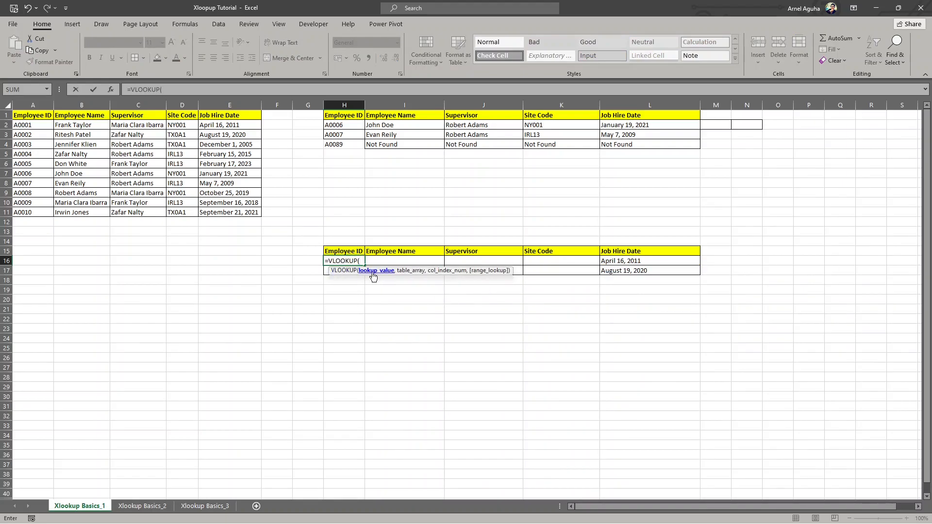
left_click(629, 260)
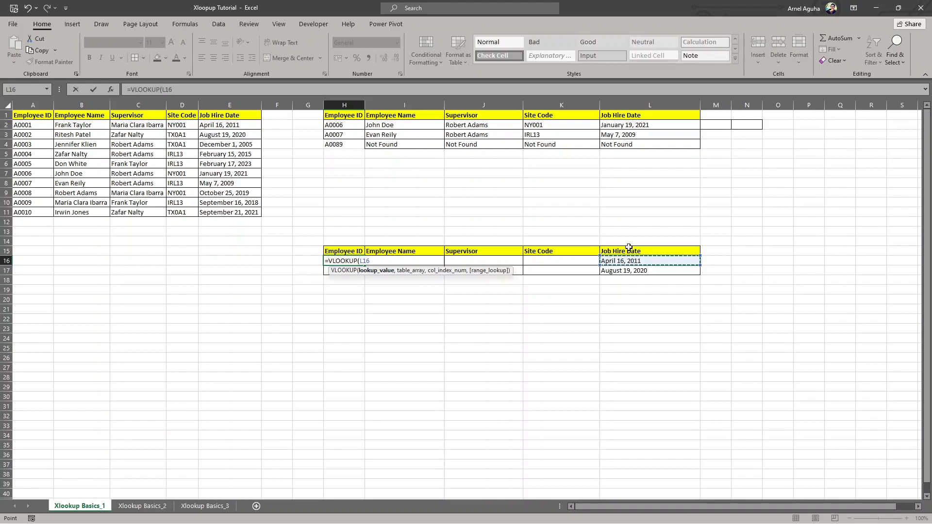
type(",")
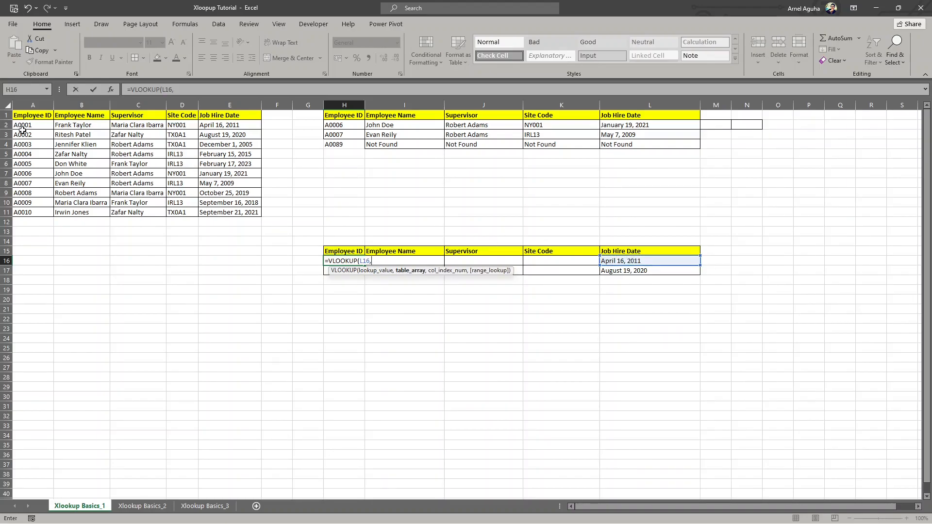
left_click_drag(27, 125, 226, 211)
key("F4")
type(",1")
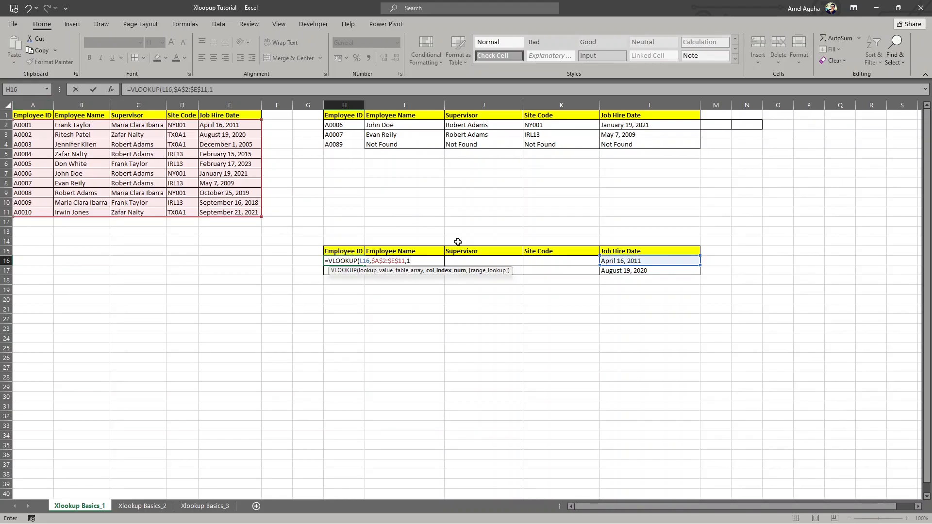
type(",")
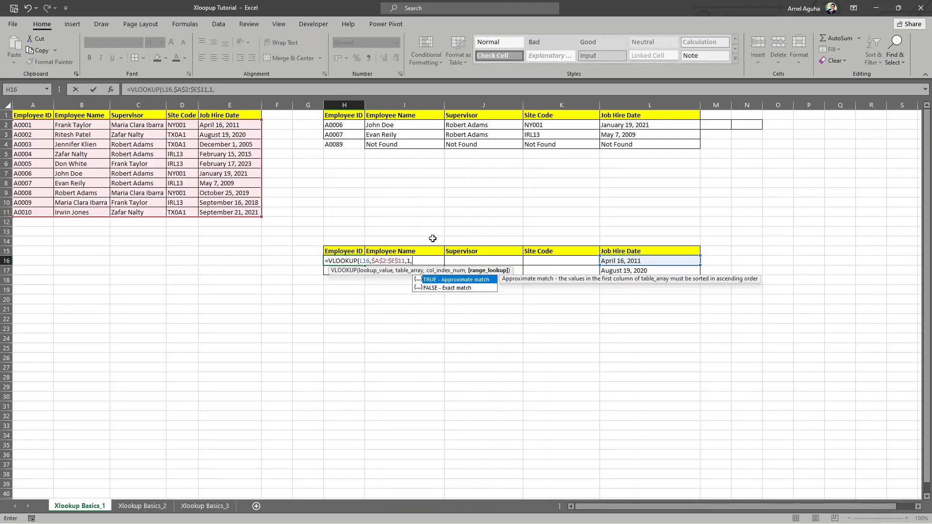
type("false)")
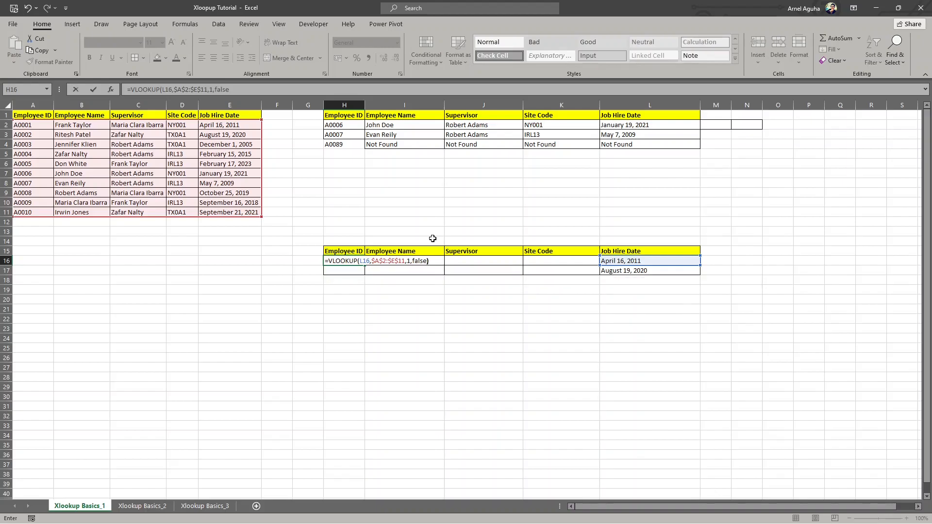
key("Return")
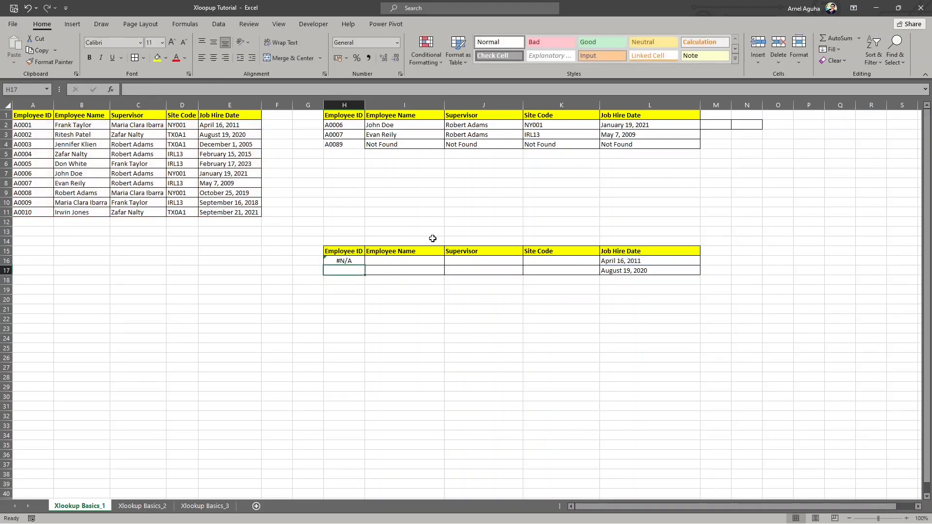
- Inspect the VLOOKUP result in H16 against the surrounding table and clear the formula from the cell
left_click(332, 263)
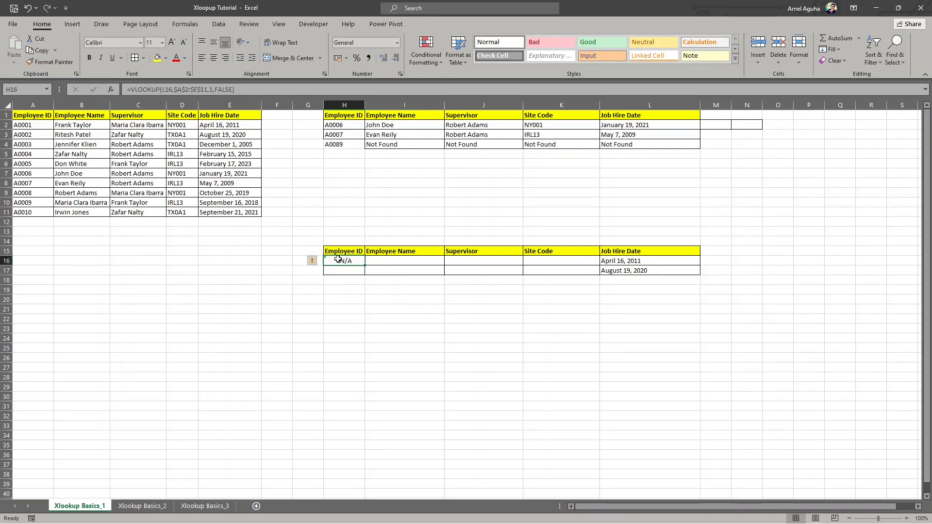
left_click_drag(345, 215, 358, 321)
left_click_drag(408, 217, 633, 319)
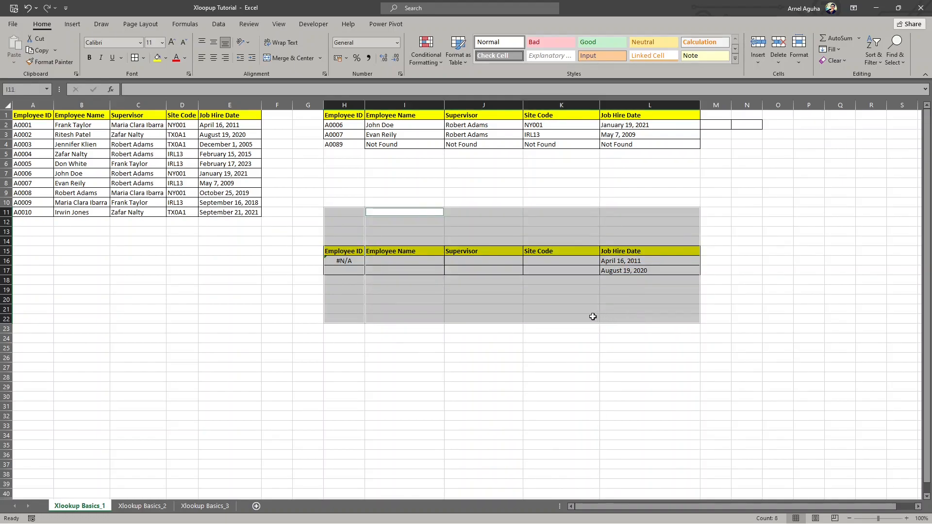
left_click(339, 261)
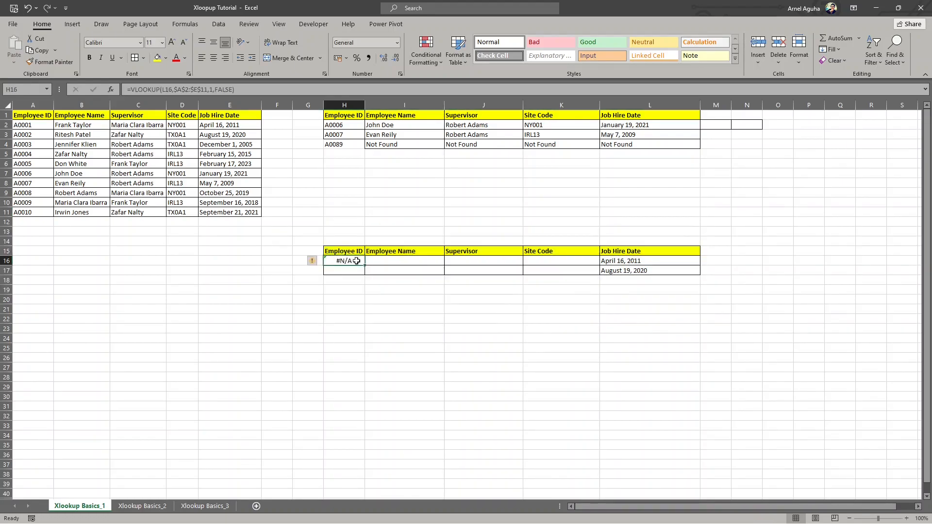
key("Delete")
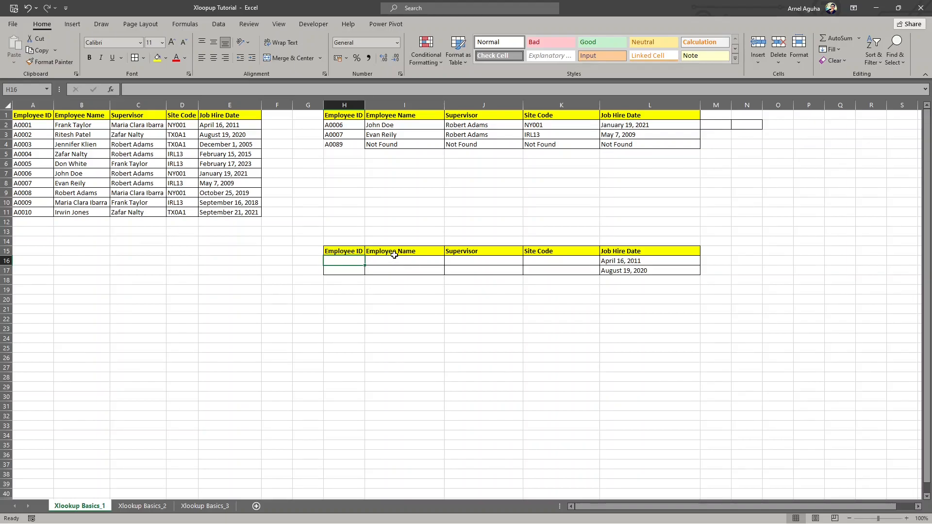
- Start an XLOOKUP formula in H16 with the hire date $L16, column anchored, as the lookup value
type("=xloo")
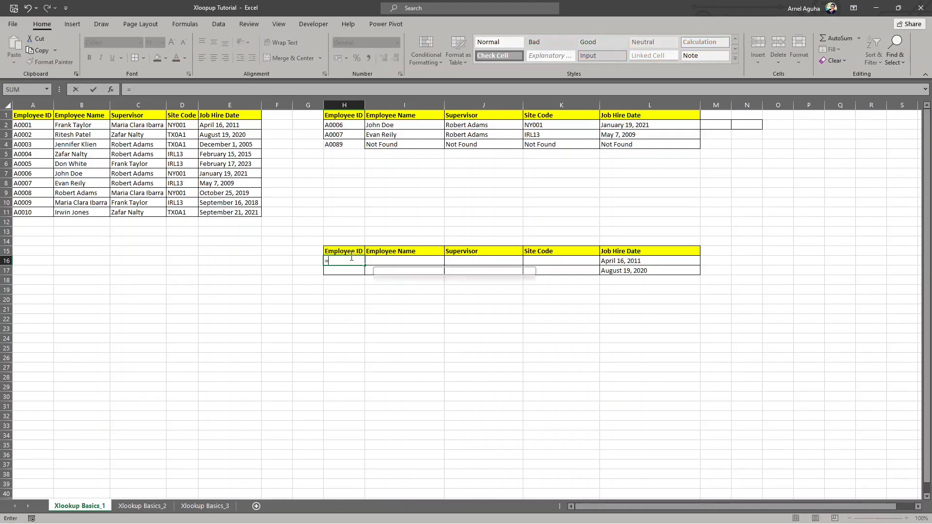
key("Tab")
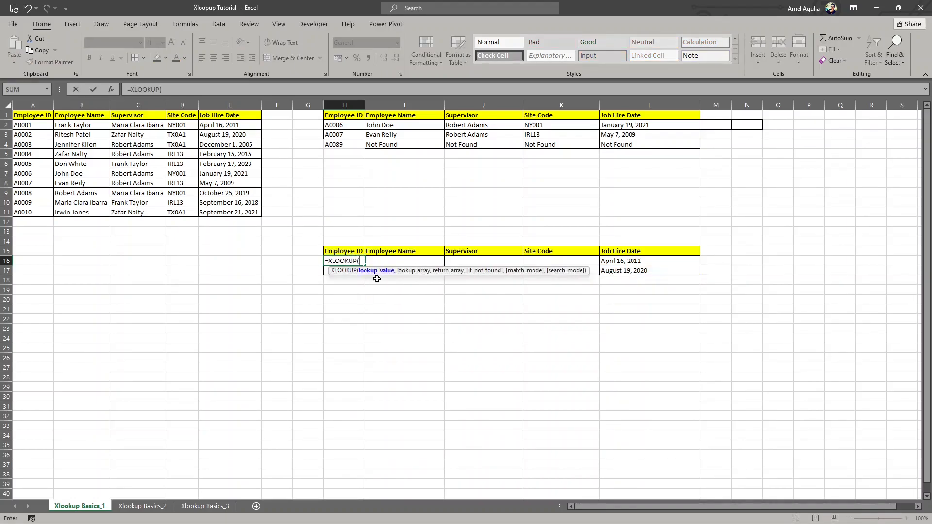
left_click(613, 263)
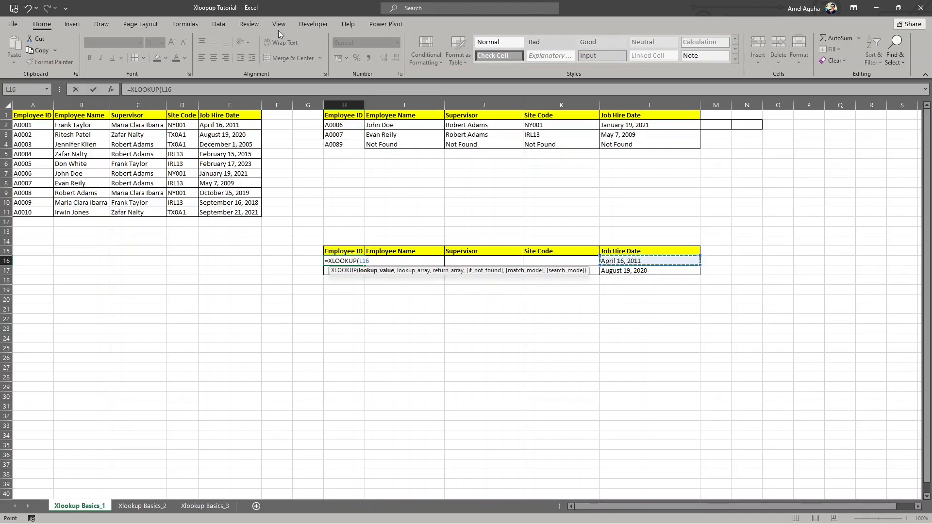
left_click(160, 91)
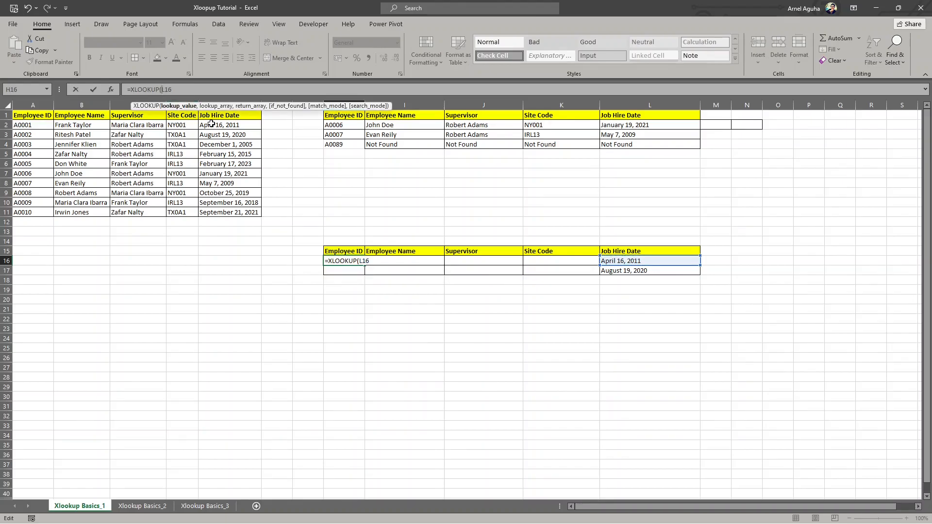
type("$")
type(",")
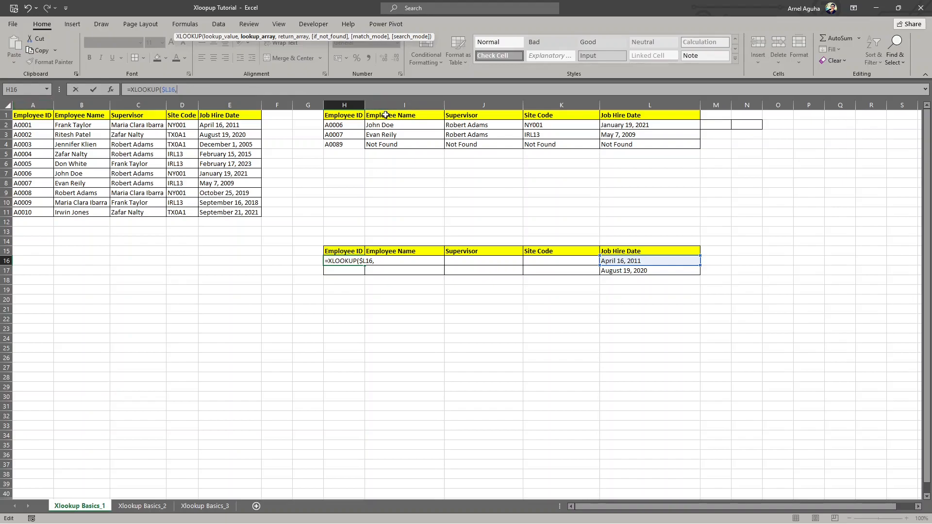
- Complete H16's XLOOKUP with $E:$E as the lookup array, A:A as the return array and "Not Found" as the fallback
left_click(228, 102)
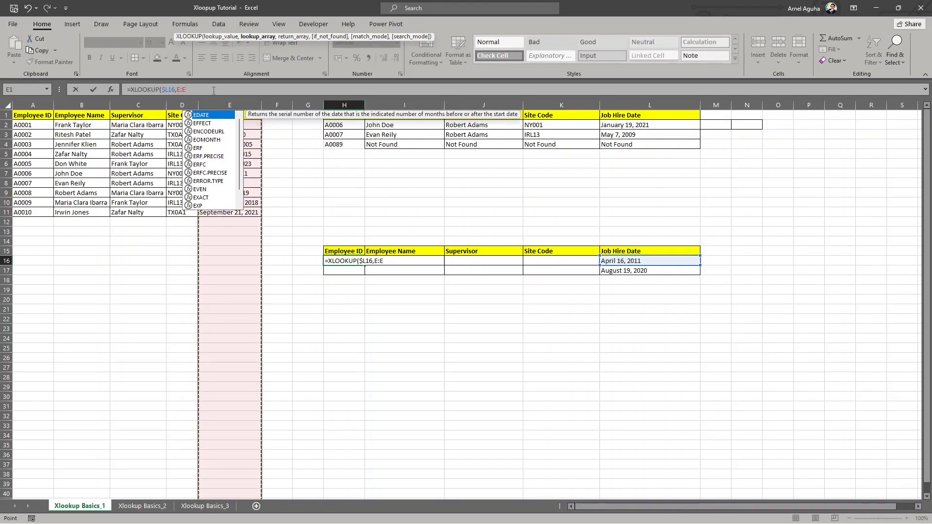
key("F4")
type(",")
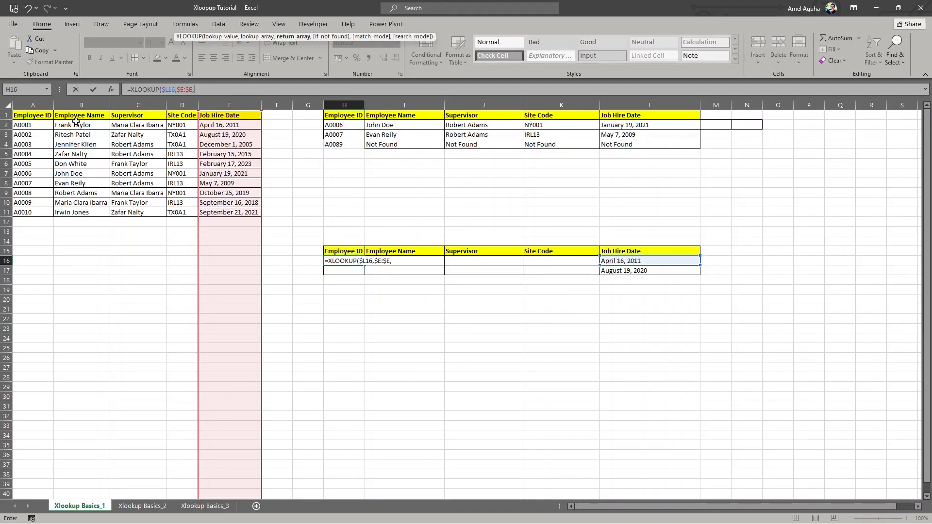
left_click(33, 104)
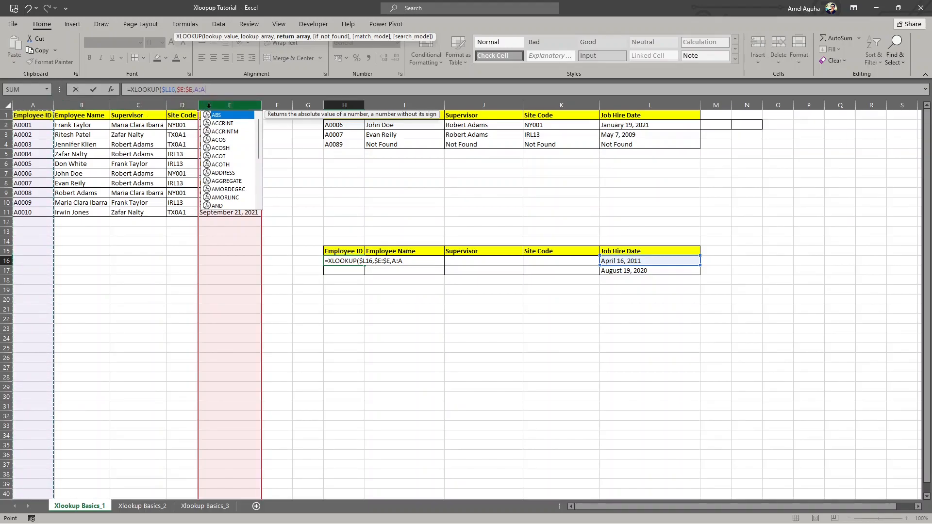
type(",\"Not Found")
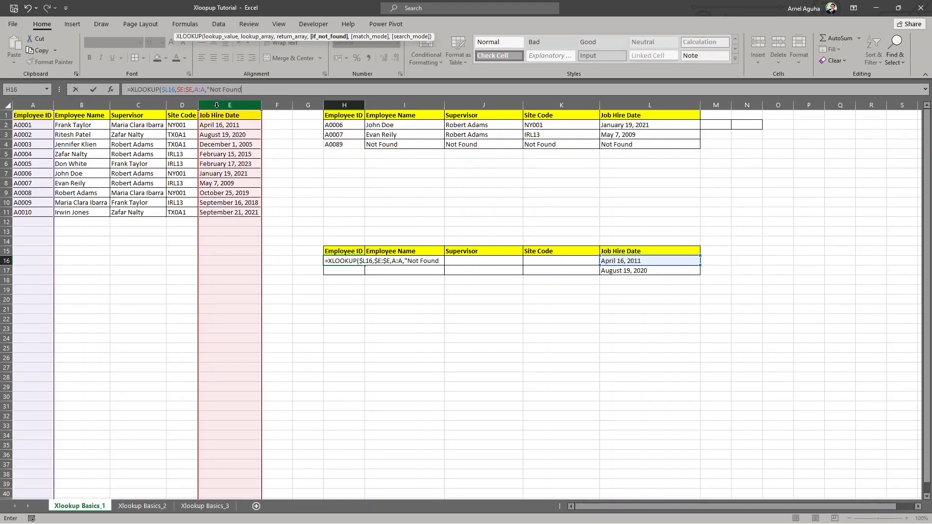
type("\")")
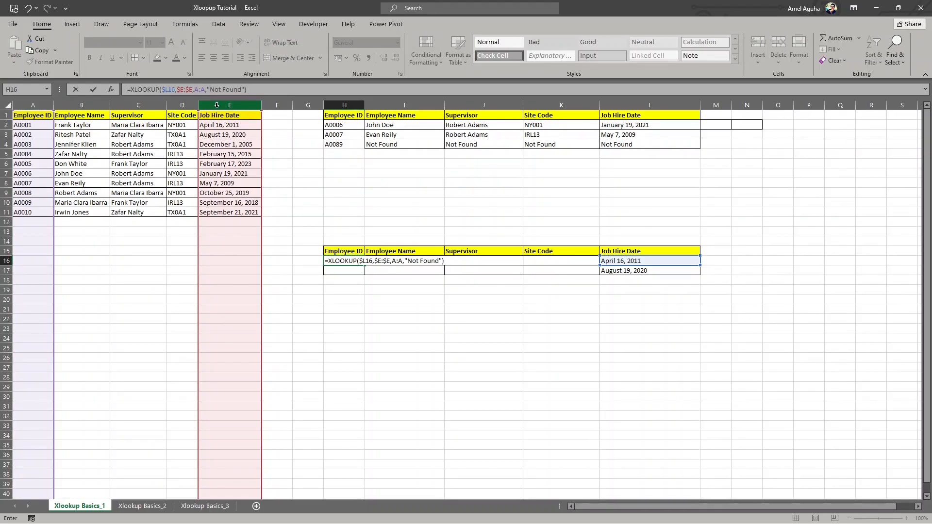
key("Return")
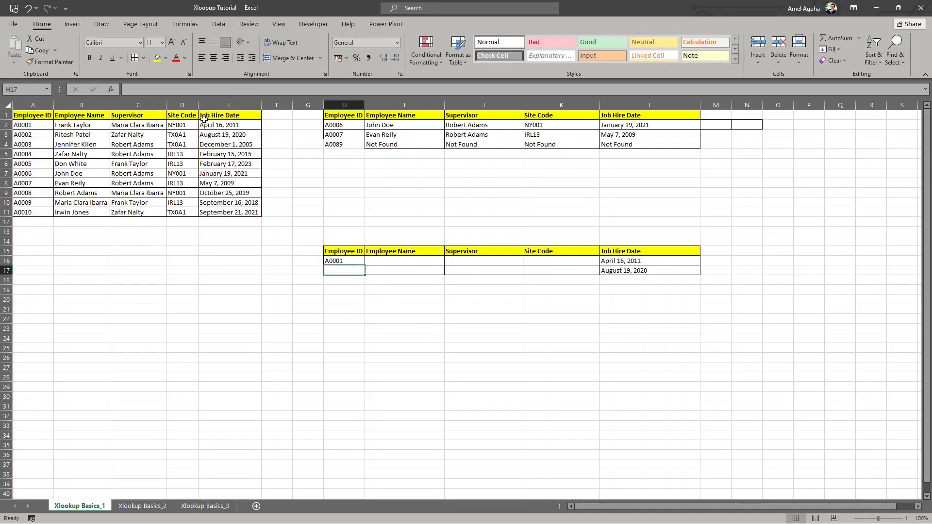
- Fill the XLOOKUP from H16 across to K16 and down through row 17
left_click(350, 261)
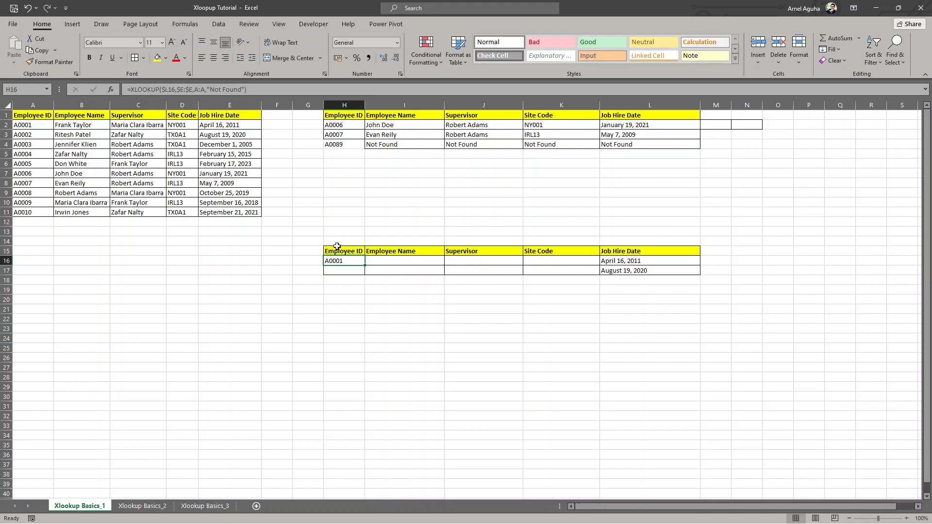
left_click(610, 261)
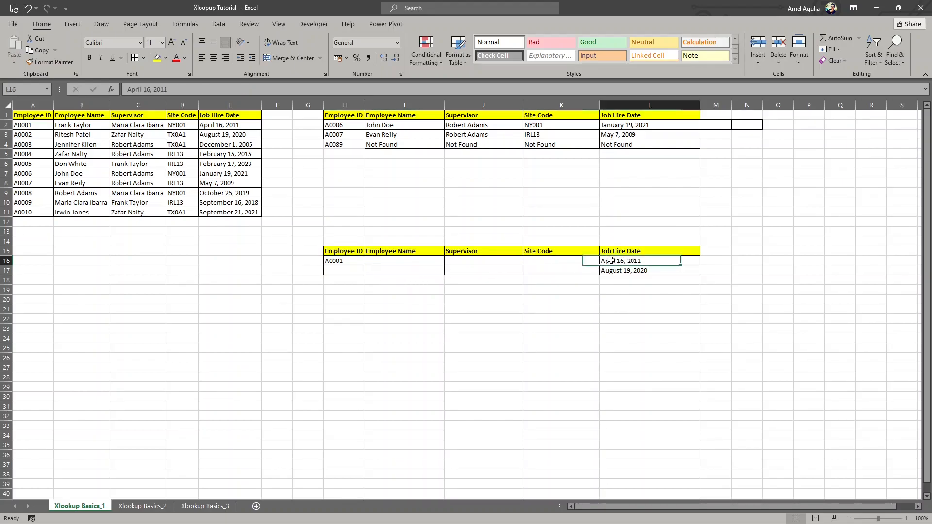
left_click(221, 128)
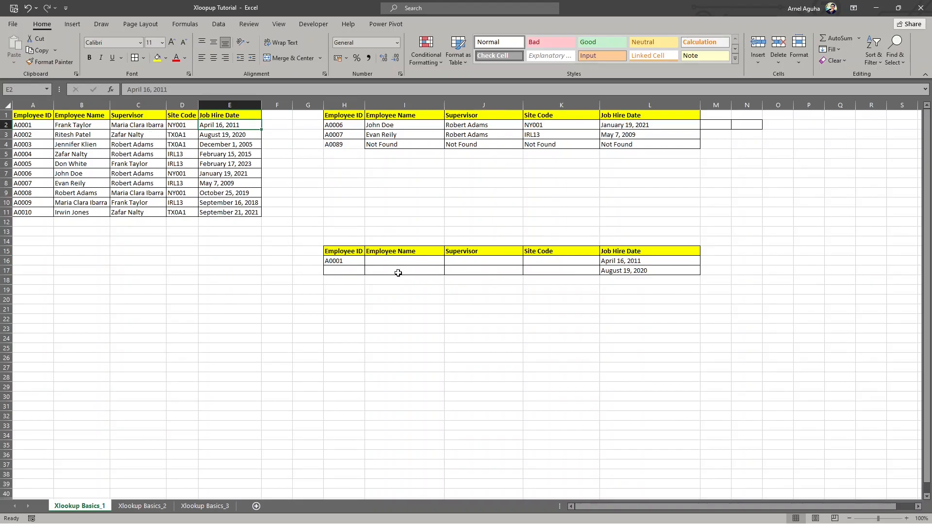
left_click(351, 261)
left_click_drag(364, 266, 570, 266)
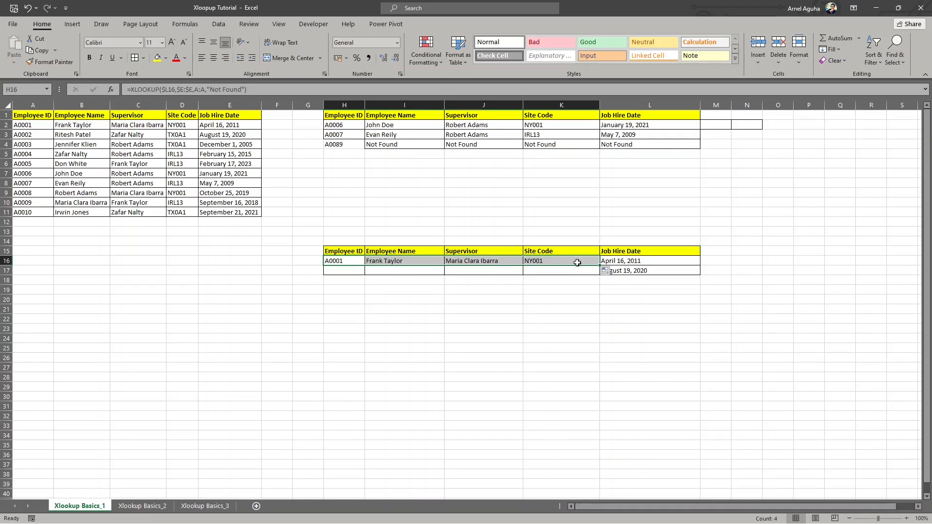
left_click(522, 262)
left_click(559, 263)
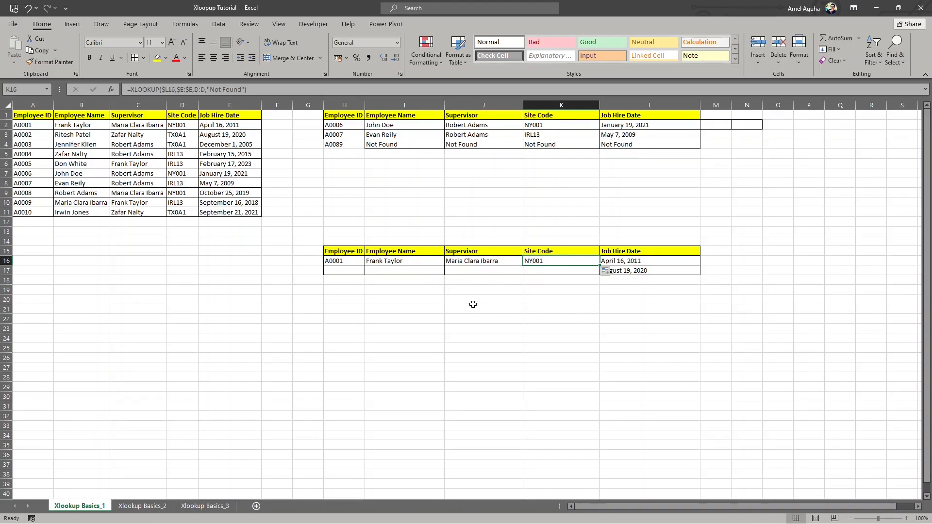
left_click_drag(350, 262, 602, 276)
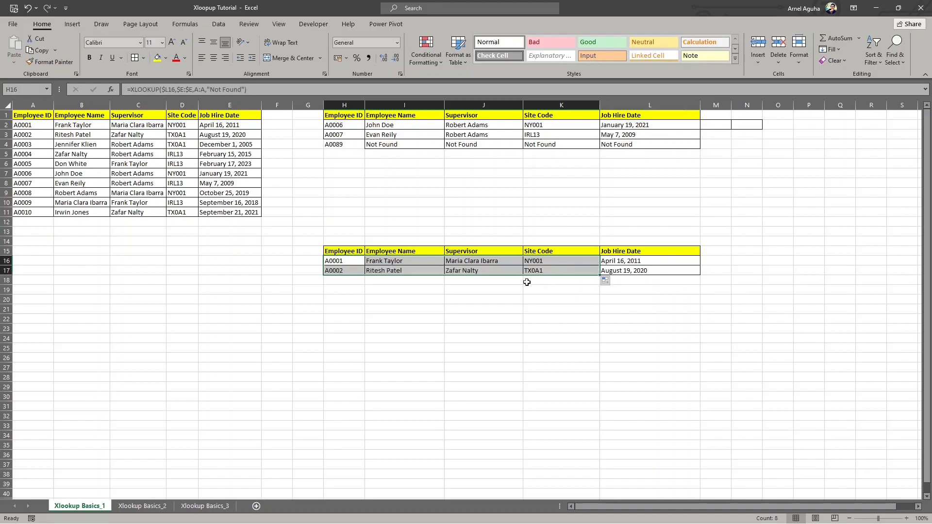
left_click(342, 321)
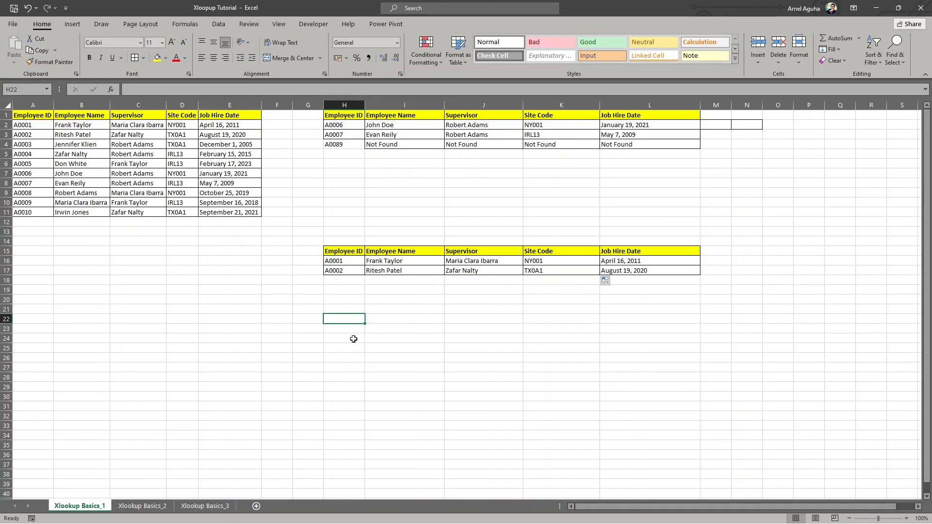
- Reopen H16's XLOOKUP and extend it past "Not Found" to view the optional match_mode and search_mode arguments without keeping the edit
left_click(342, 261)
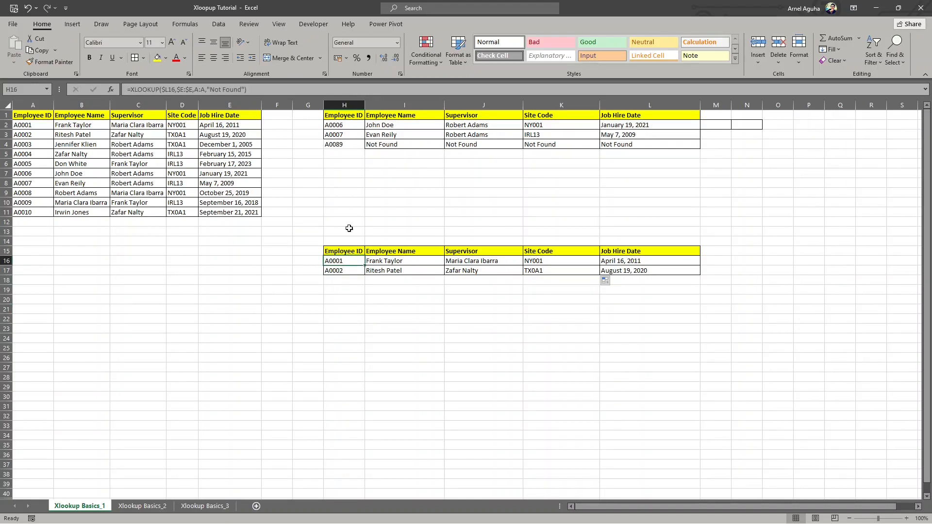
left_click(253, 89)
key("BackSpace")
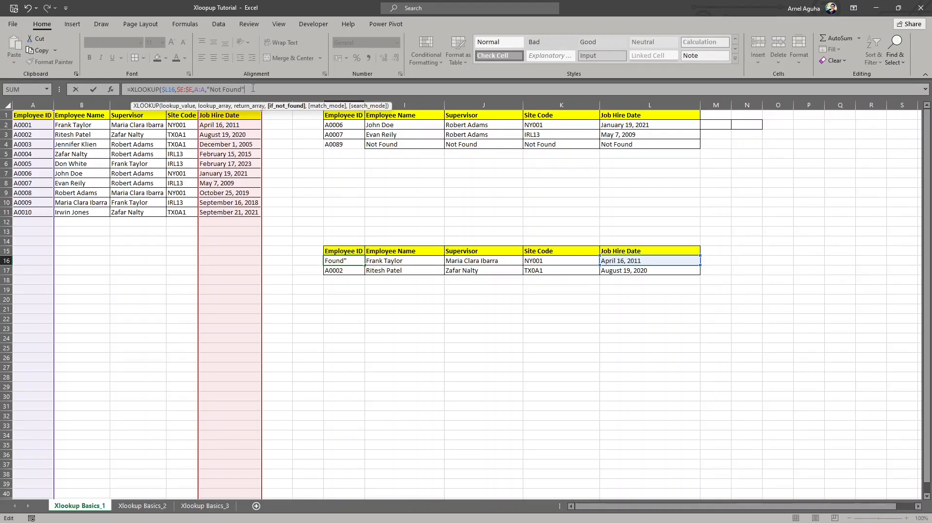
type(",")
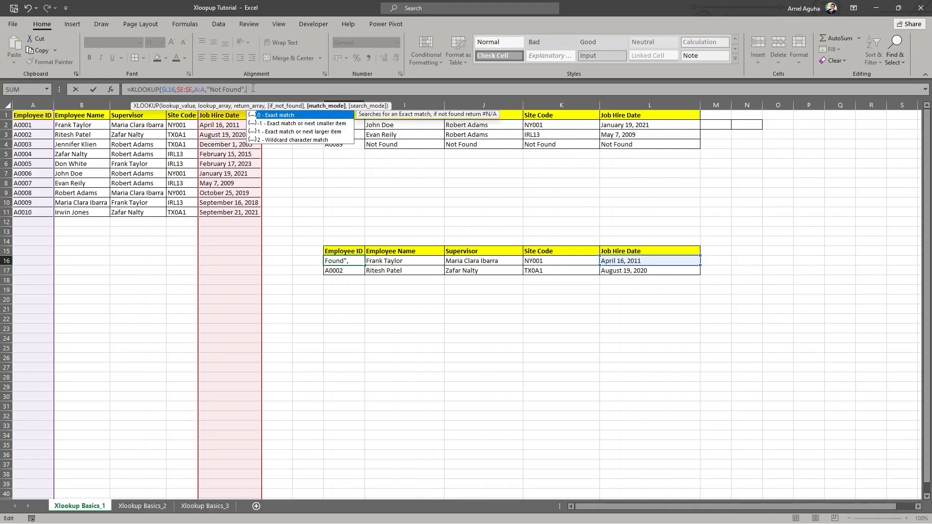
type(",")
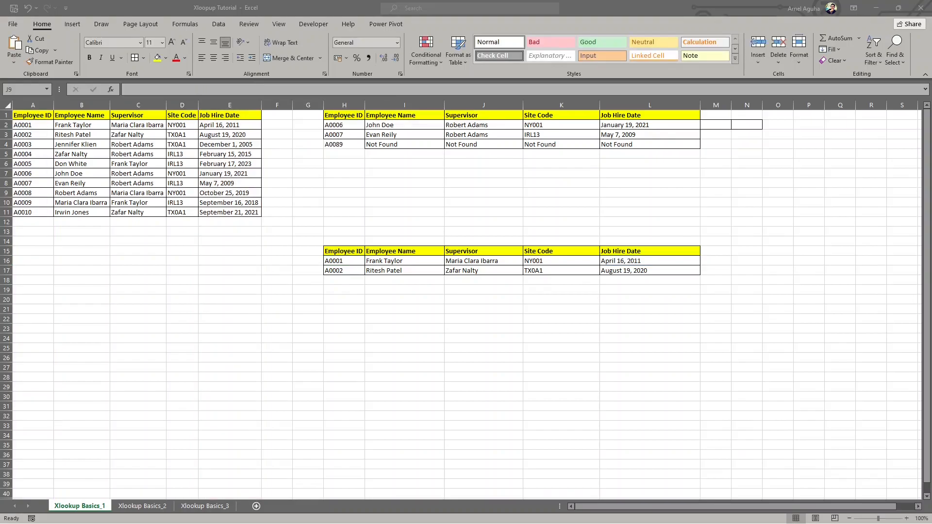